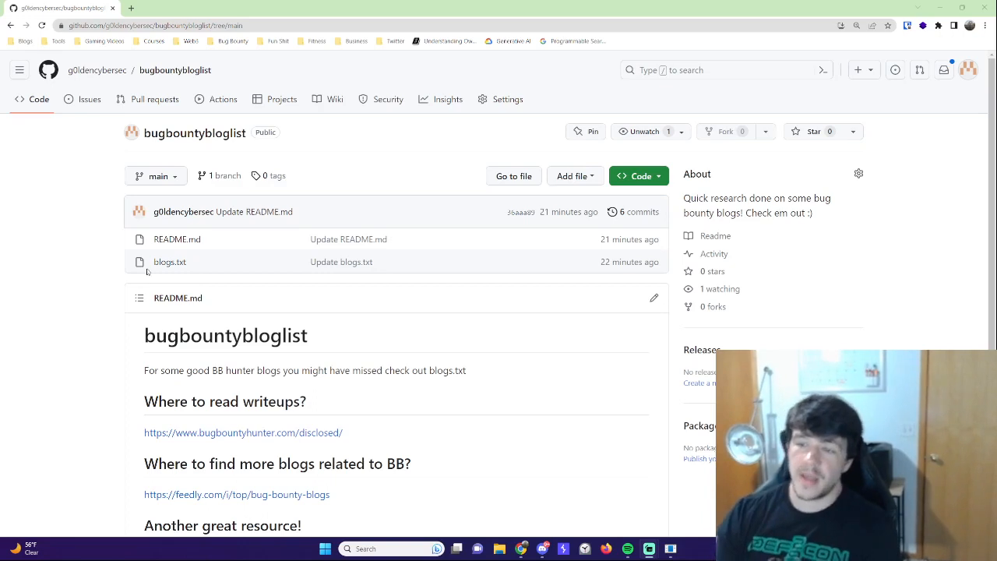
- View the blogs.txt blog list in a new tab, then return to the repository README
{"action": "right_click", "coordinate": [176, 262]}
{"action": "left_click", "coordinate": [211, 270]}
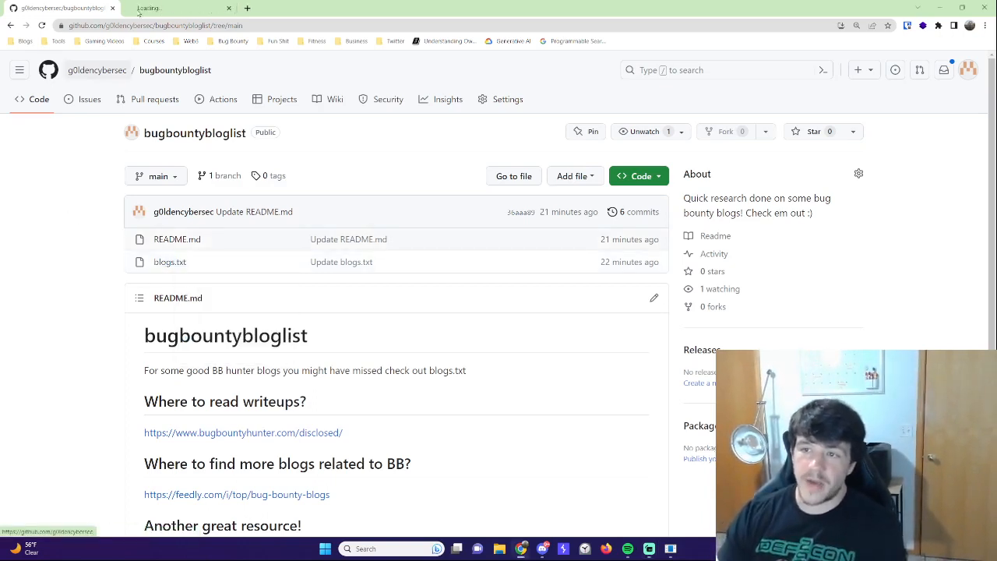
{"action": "left_click", "coordinate": [140, 9]}
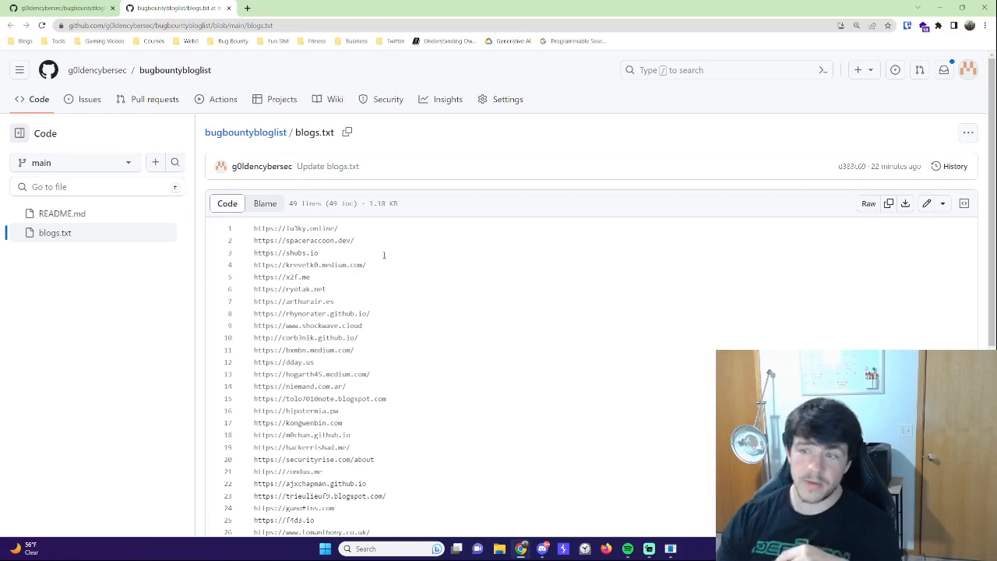
{"action": "scroll", "coordinate": [383, 254], "scroll_direction": "down", "scroll_amount": 3}
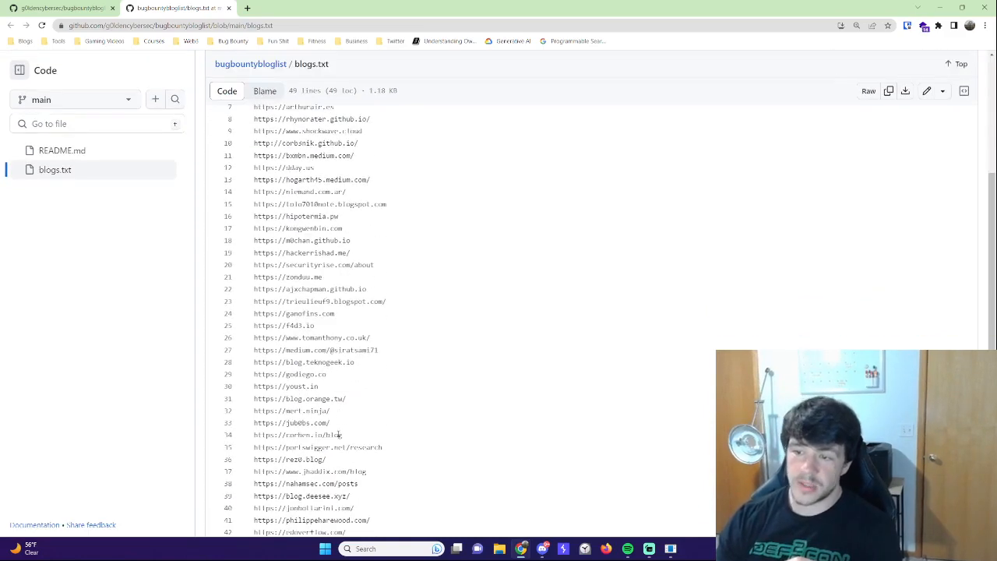
{"action": "scroll", "coordinate": [339, 435], "scroll_direction": "down", "scroll_amount": 3}
{"action": "scroll", "coordinate": [363, 430], "scroll_direction": "up", "scroll_amount": 3}
{"action": "scroll", "coordinate": [362, 432], "scroll_direction": "up", "scroll_amount": 5}
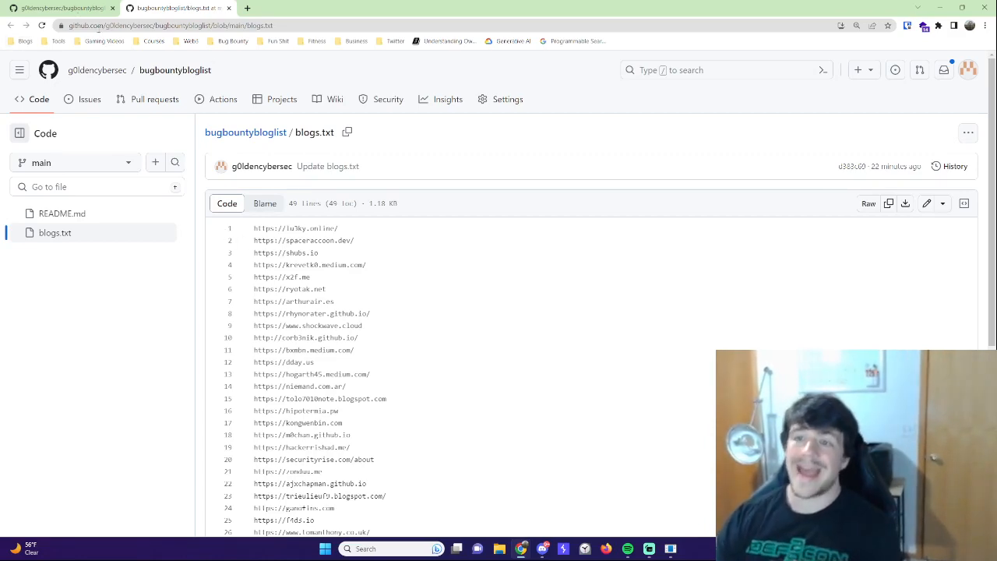
{"action": "key", "text": "alt+Left"}
{"action": "scroll", "coordinate": [371, 341], "scroll_direction": "down", "scroll_amount": 1}
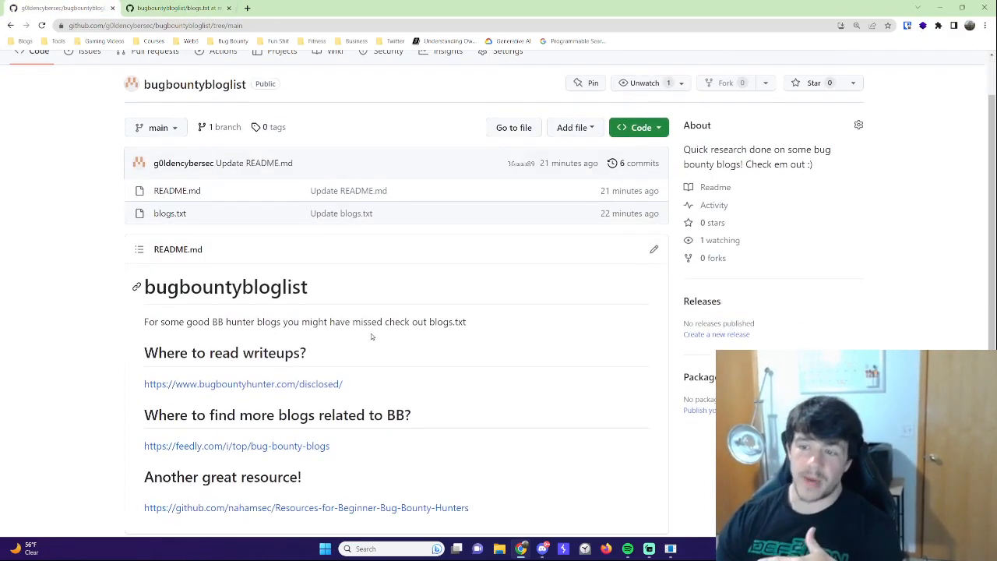
{"action": "scroll", "coordinate": [370, 335], "scroll_direction": "down", "scroll_amount": 1}
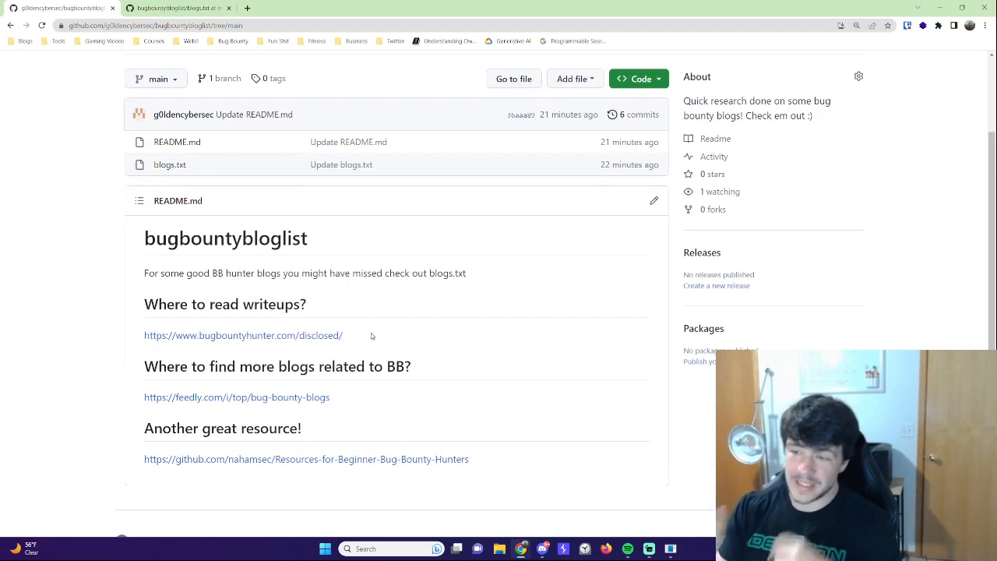
- Open the bugbountyhunter.com disclosed-reports link in a new tab
{"action": "right_click", "coordinate": [330, 339]}
{"action": "left_click", "coordinate": [366, 349]}
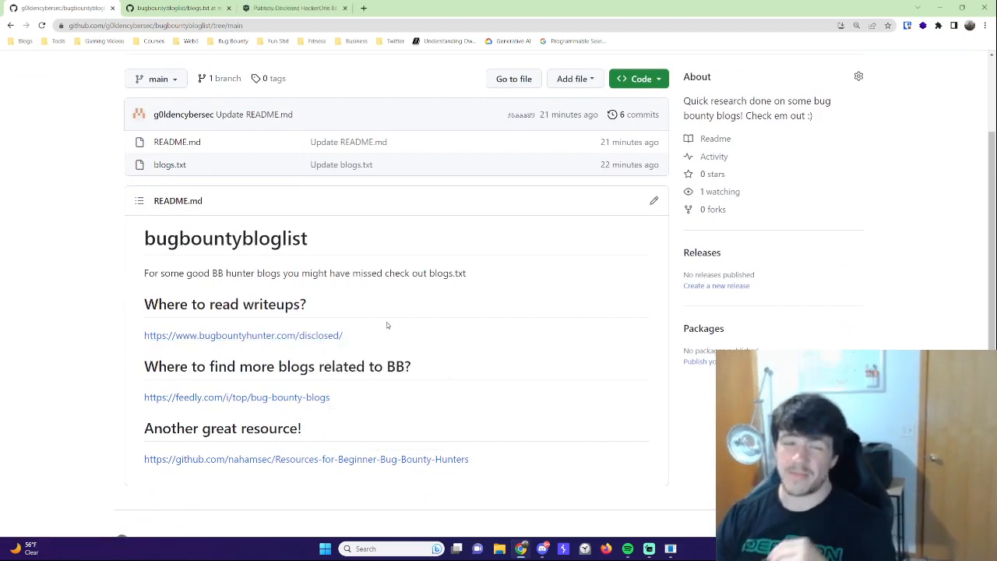
- Show the Publicly Disclosed HackerOne page and expand the Cross-Site Request Forgery (CSRF) category
{"action": "left_click", "coordinate": [302, 7]}
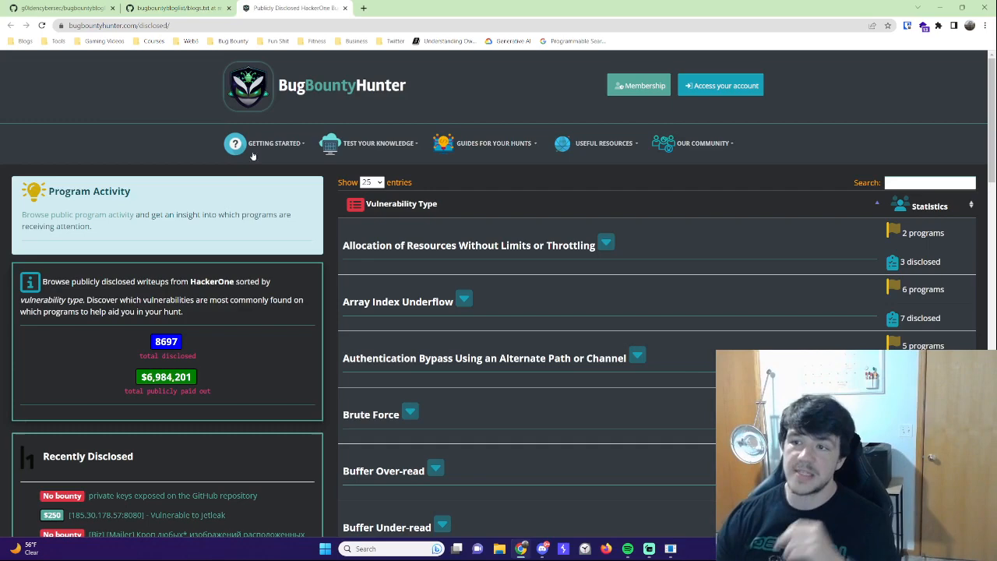
{"action": "scroll", "coordinate": [267, 331], "scroll_direction": "down", "scroll_amount": 1}
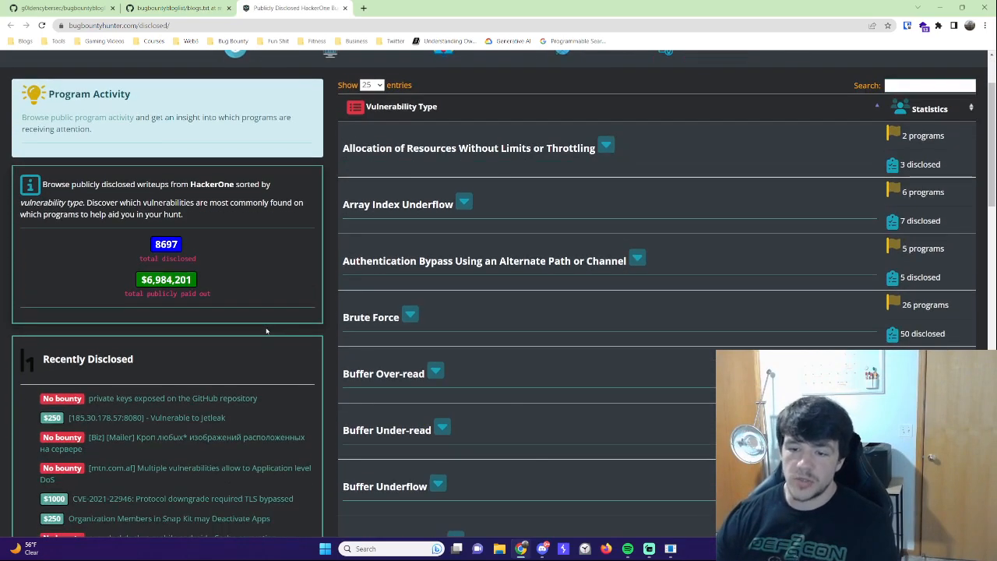
{"action": "scroll", "coordinate": [262, 335], "scroll_direction": "down", "scroll_amount": 1}
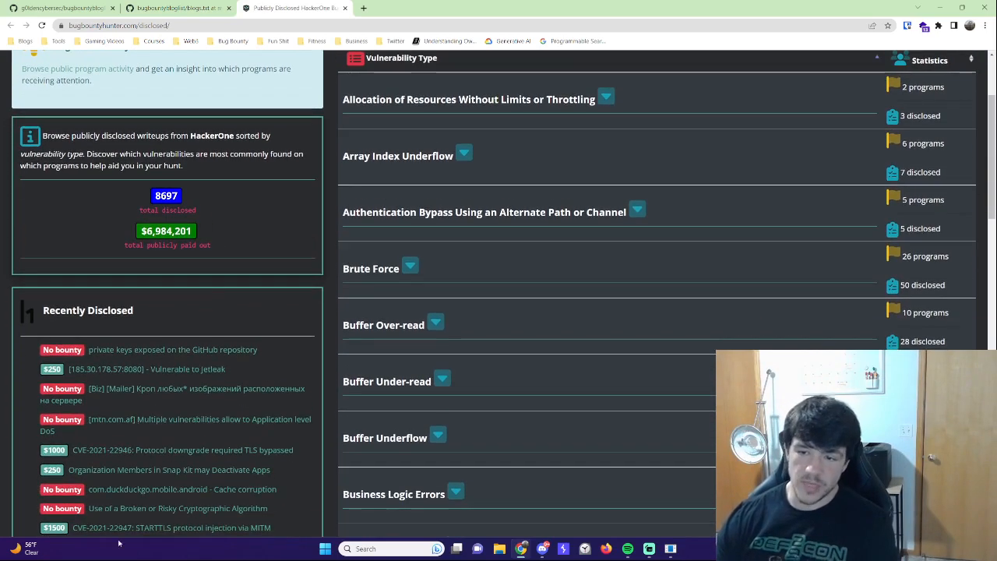
{"action": "scroll", "coordinate": [192, 453], "scroll_direction": "up", "scroll_amount": 1}
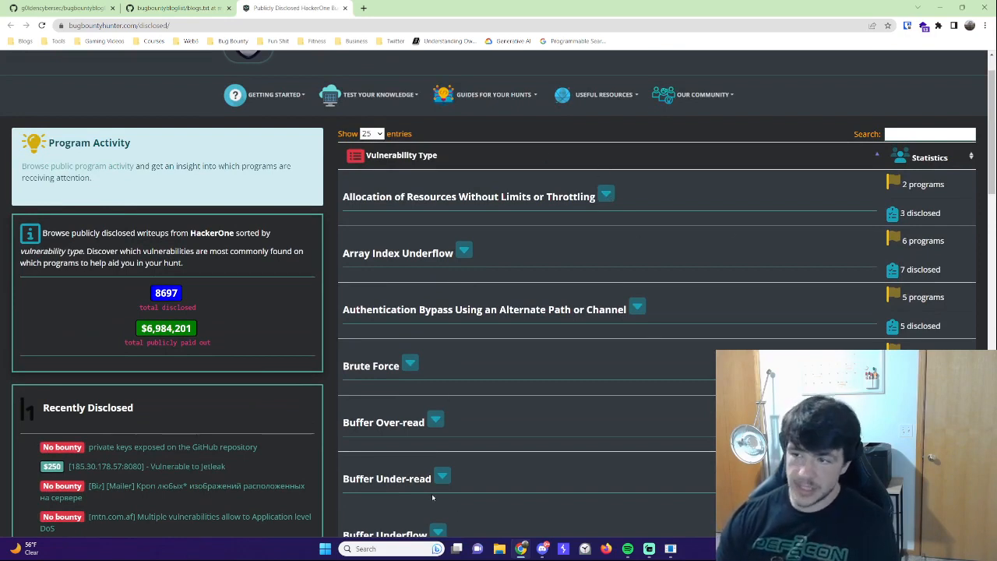
{"action": "left_click", "coordinate": [371, 133]}
{"action": "left_click", "coordinate": [372, 156]}
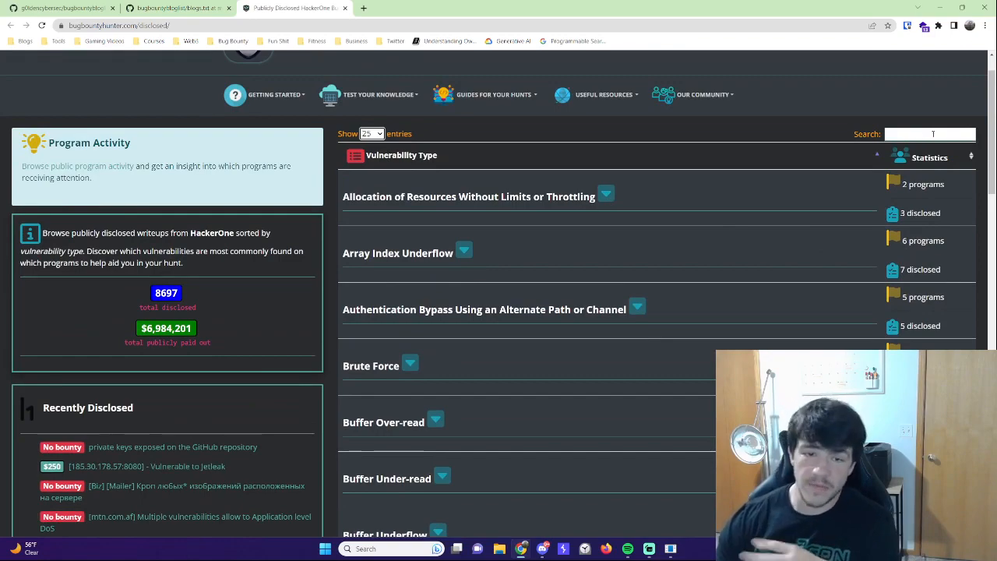
{"action": "scroll", "coordinate": [596, 331], "scroll_direction": "down", "scroll_amount": 2}
{"action": "scroll", "coordinate": [596, 331], "scroll_direction": "down", "scroll_amount": 1}
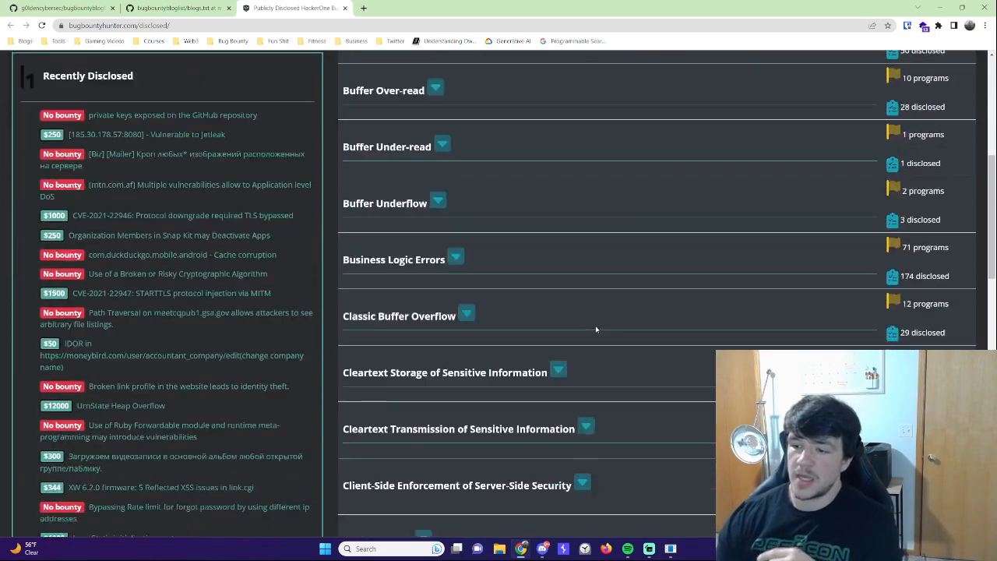
{"action": "scroll", "coordinate": [596, 331], "scroll_direction": "down", "scroll_amount": 2}
{"action": "scroll", "coordinate": [668, 347], "scroll_direction": "down", "scroll_amount": 3}
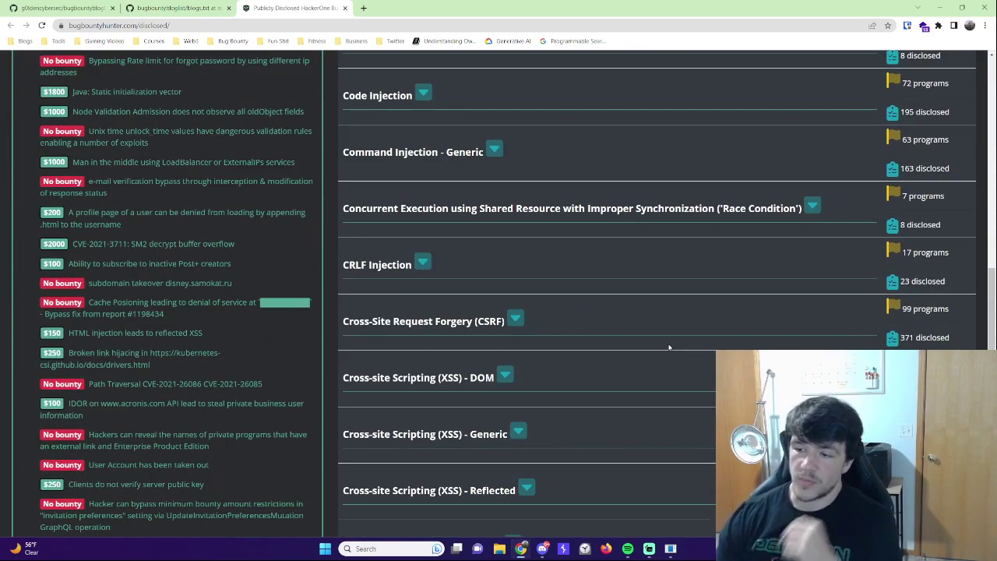
- Review the CSRF report lists and collapse the CSRF category again
{"action": "left_click", "coordinate": [517, 317]}
{"action": "scroll", "coordinate": [623, 267], "scroll_direction": "down", "scroll_amount": 1}
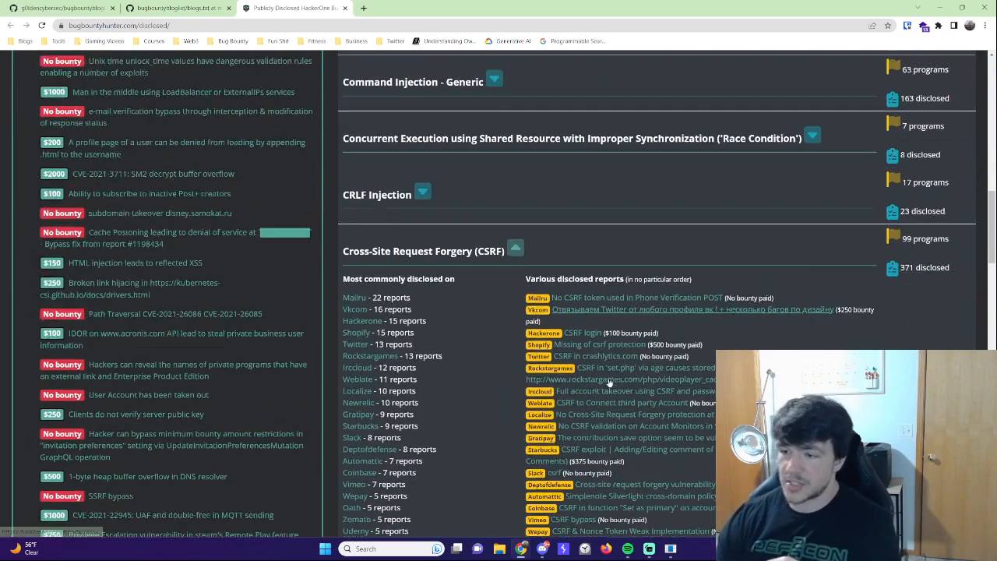
{"action": "scroll", "coordinate": [623, 267], "scroll_direction": "down", "scroll_amount": 1}
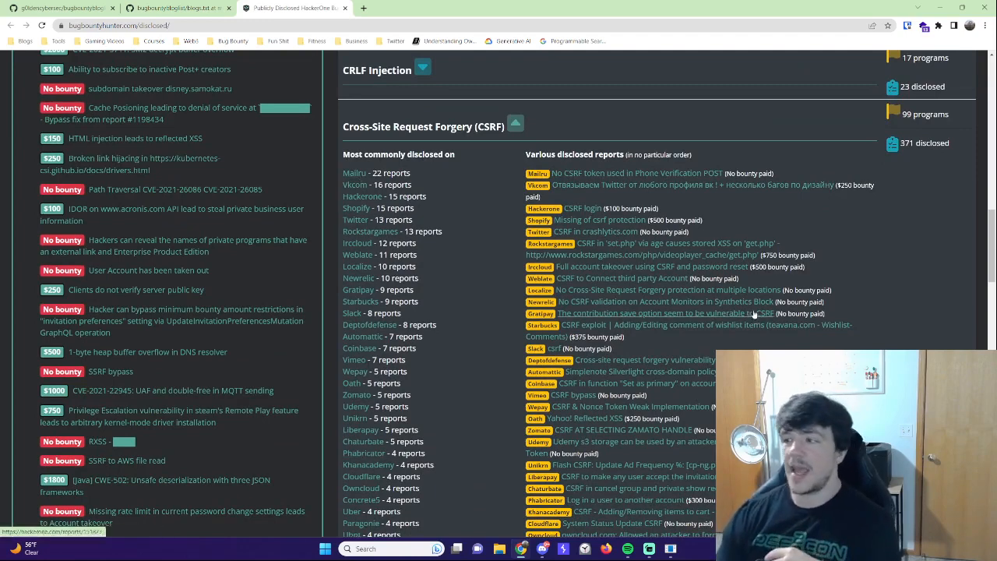
{"action": "scroll", "coordinate": [362, 459], "scroll_direction": "up", "scroll_amount": 1}
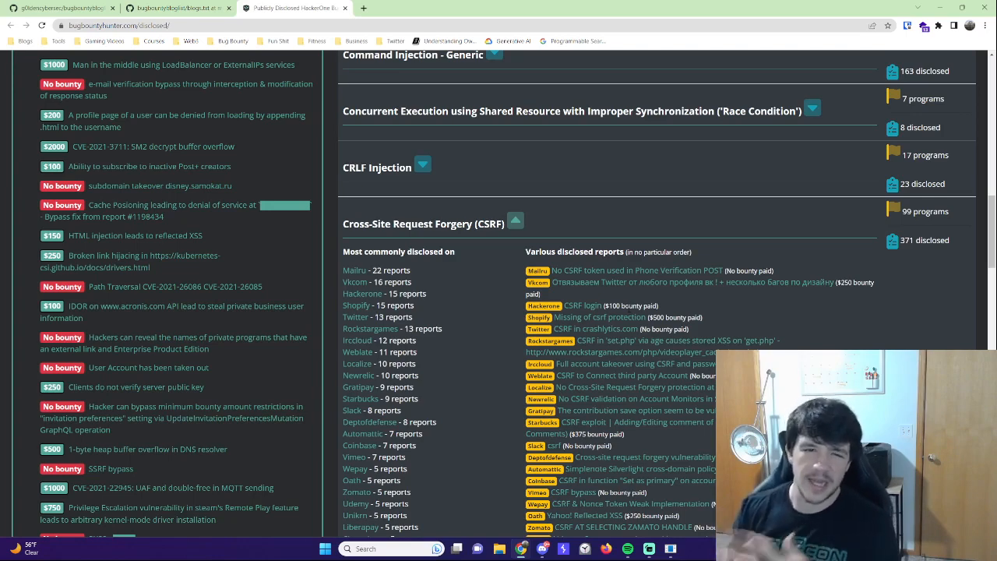
{"action": "left_click", "coordinate": [514, 220]}
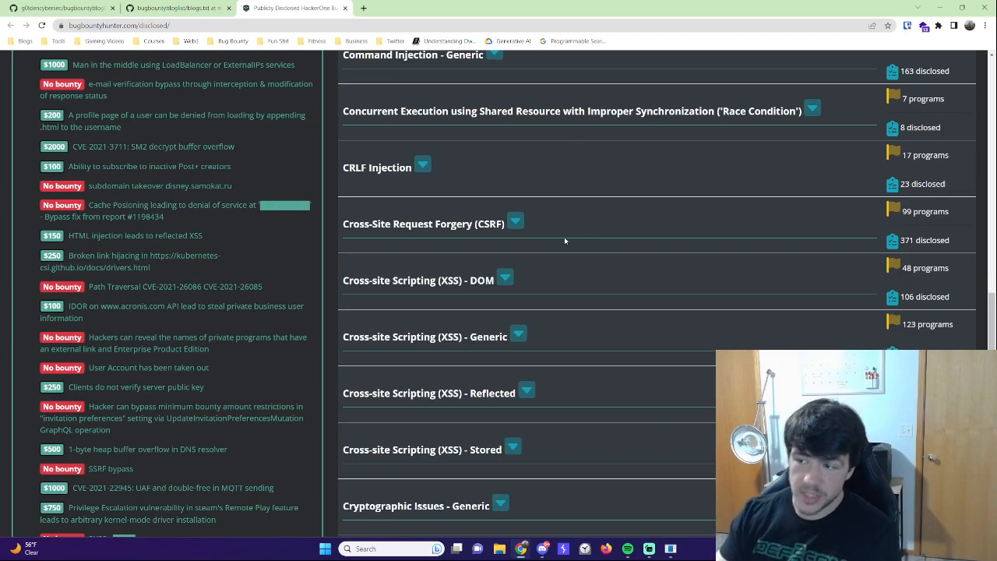
{"action": "scroll", "coordinate": [594, 237], "scroll_direction": "down", "scroll_amount": 1}
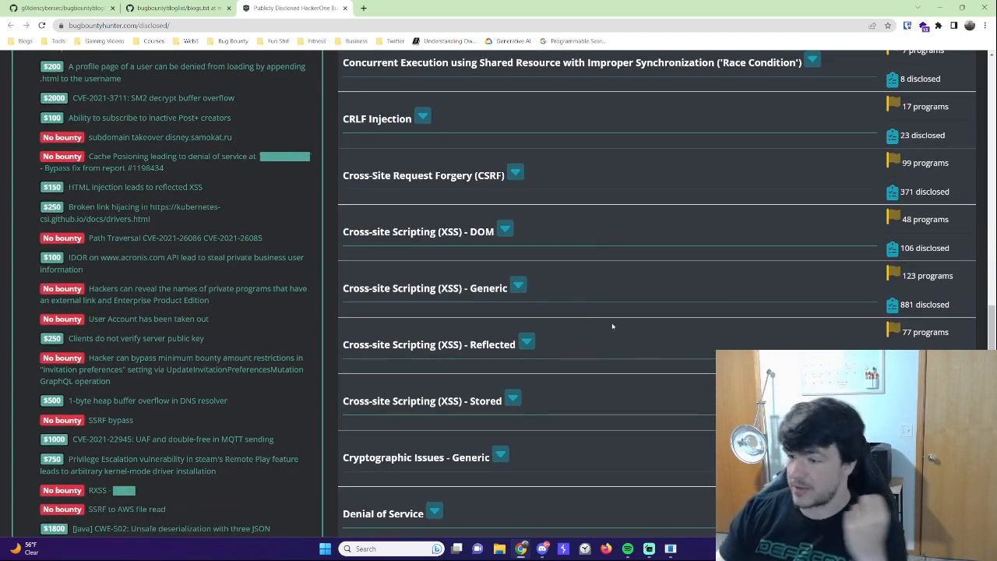
{"action": "scroll", "coordinate": [612, 327], "scroll_direction": "down", "scroll_amount": 1}
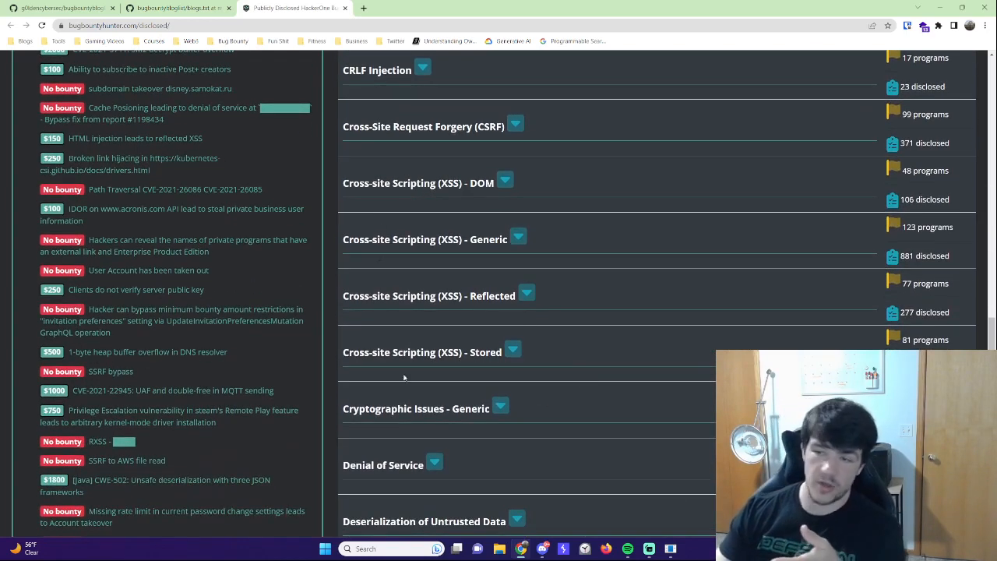
{"action": "left_click", "coordinate": [513, 349]}
{"action": "scroll", "coordinate": [662, 343], "scroll_direction": "down", "scroll_amount": 2}
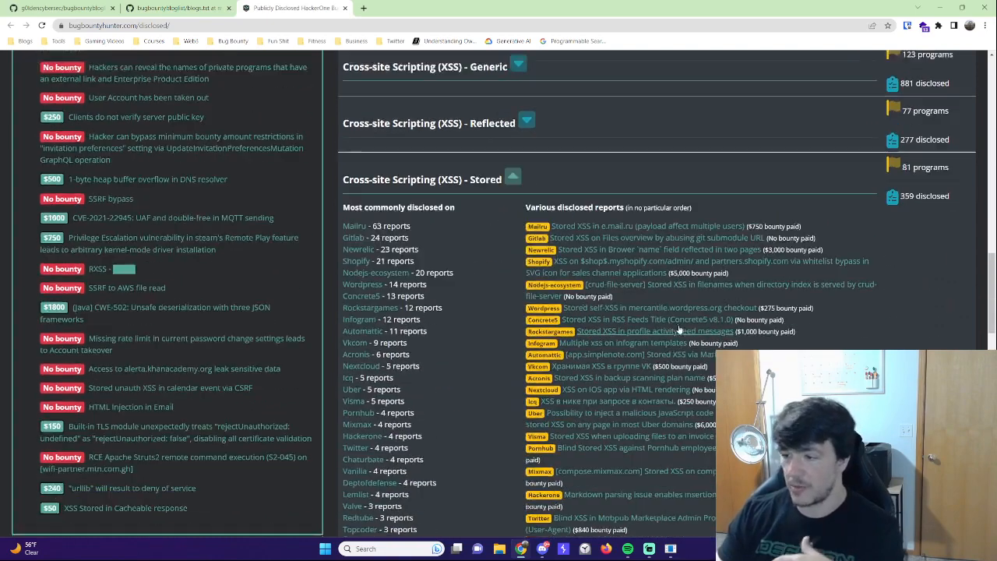
{"action": "scroll", "coordinate": [679, 330], "scroll_direction": "down", "scroll_amount": 1}
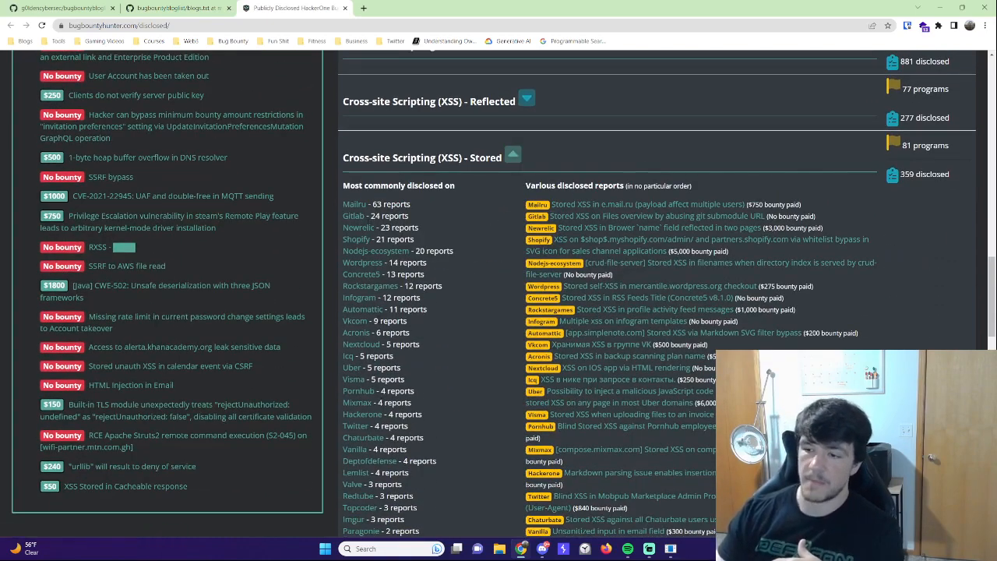
{"action": "scroll", "coordinate": [607, 472], "scroll_direction": "down", "scroll_amount": 2}
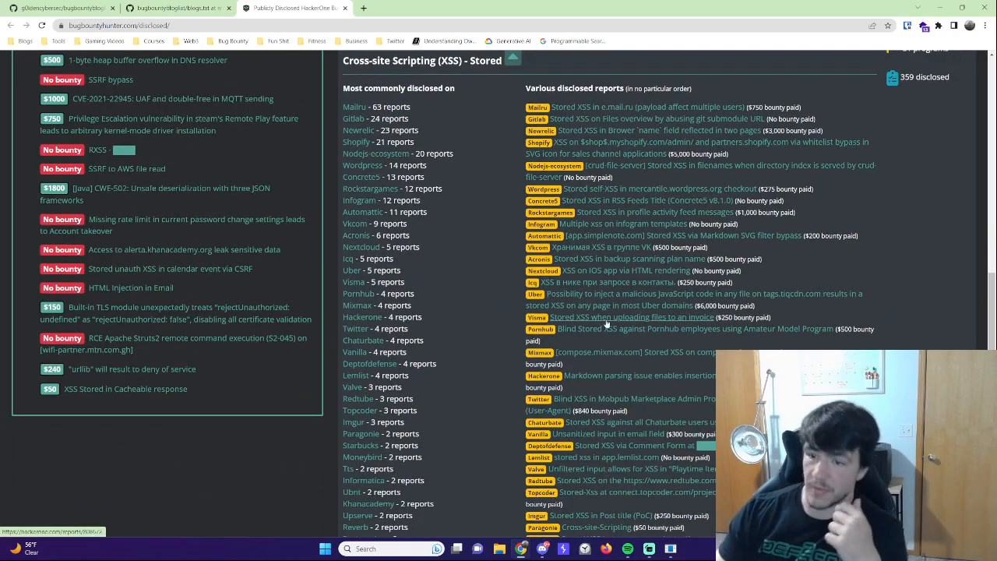
{"action": "scroll", "coordinate": [606, 323], "scroll_direction": "up", "scroll_amount": 5}
{"action": "scroll", "coordinate": [607, 323], "scroll_direction": "up", "scroll_amount": 5}
{"action": "scroll", "coordinate": [607, 323], "scroll_direction": "up", "scroll_amount": 7}
{"action": "scroll", "coordinate": [607, 323], "scroll_direction": "up", "scroll_amount": 3}
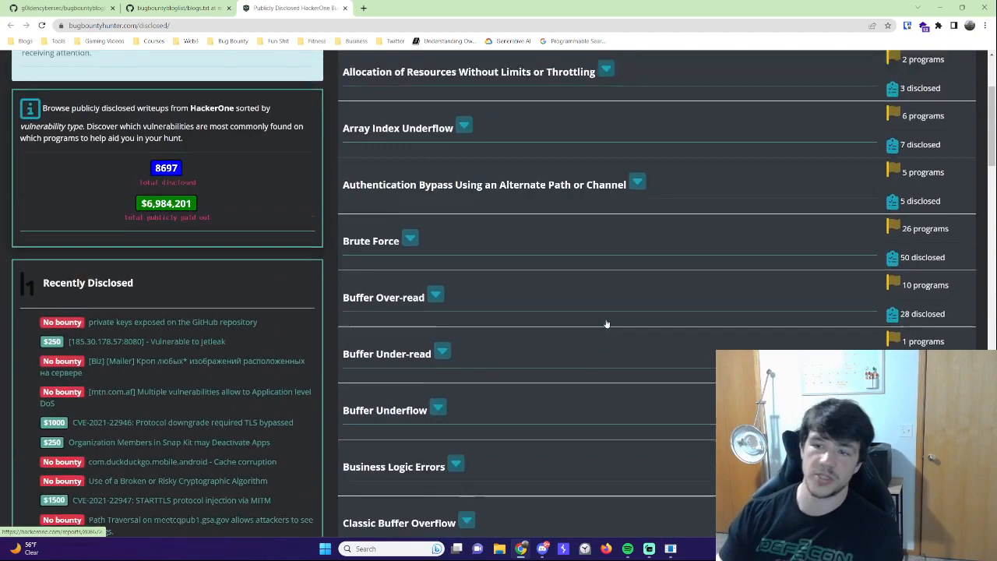
{"action": "scroll", "coordinate": [607, 324], "scroll_direction": "up", "scroll_amount": 1}
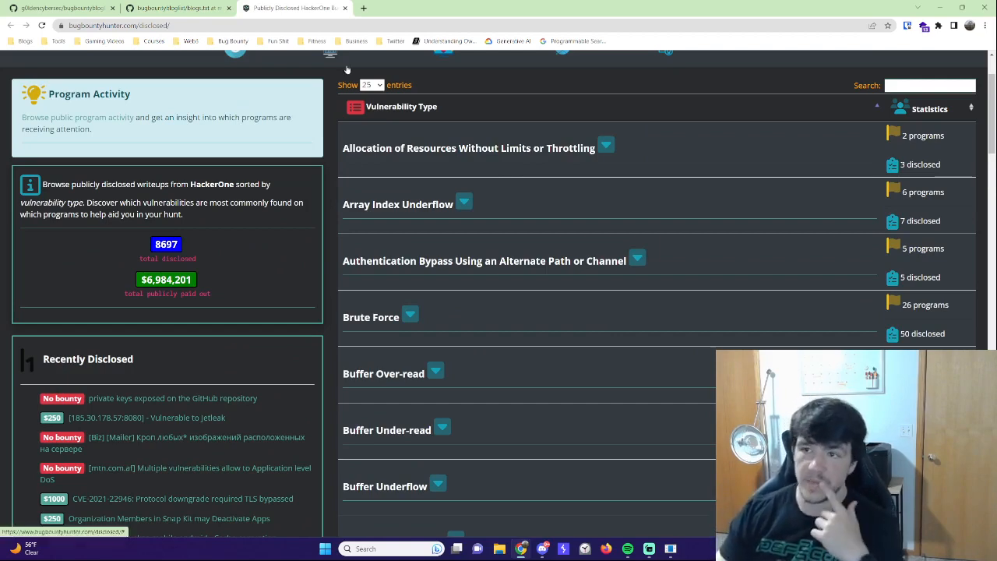
- Close the writeups page and open the README's Feedly Best Bug Bounty Blogs link in a new tab
{"action": "left_click", "coordinate": [345, 11]}
{"action": "left_click", "coordinate": [62, 7]}
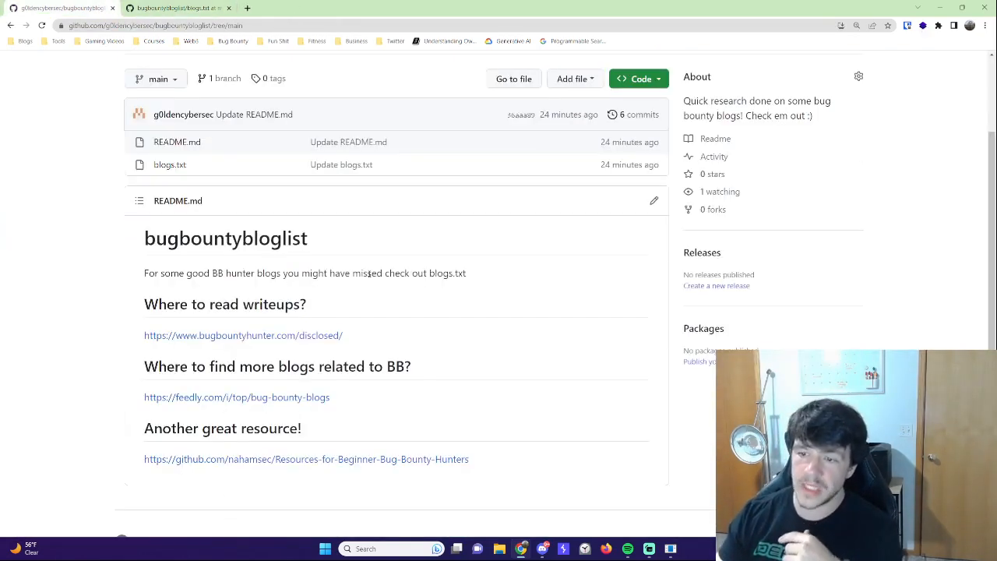
{"action": "right_click", "coordinate": [249, 396]}
{"action": "left_click", "coordinate": [293, 403]}
{"action": "left_click", "coordinate": [292, 8]}
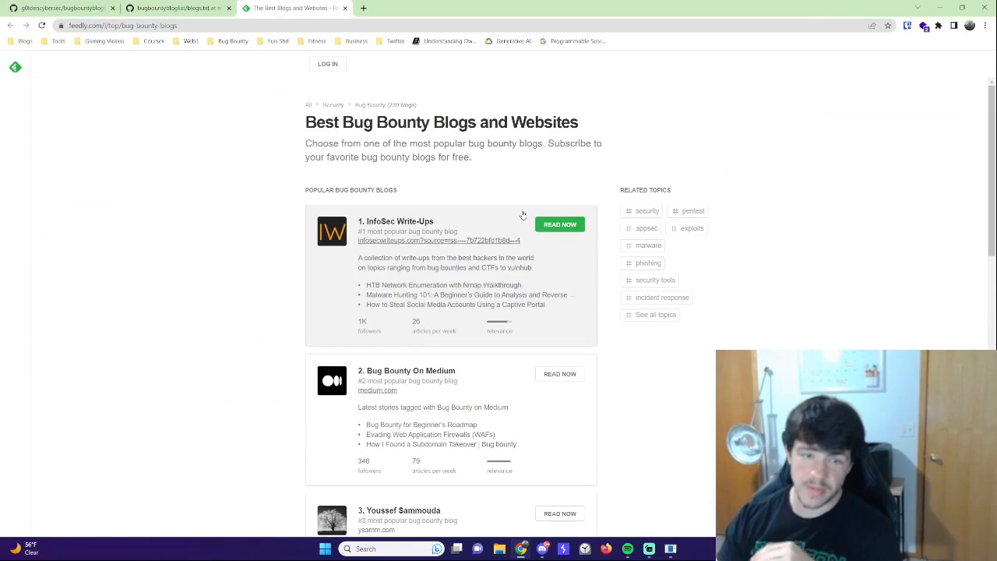
- Compare the Feedly blog ranking with the blogs.txt list, switching between the two
{"action": "left_click", "coordinate": [178, 8]}
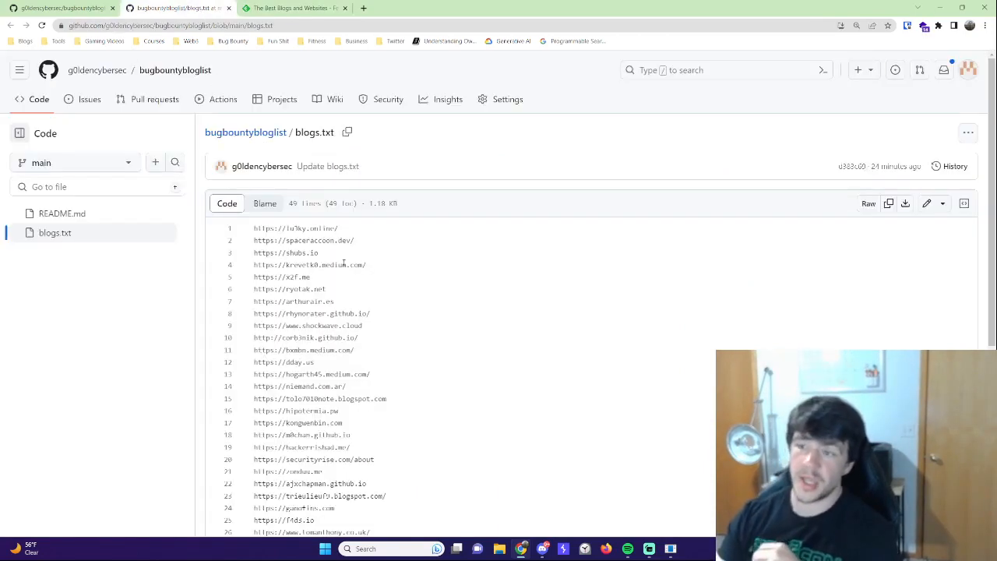
{"action": "scroll", "coordinate": [397, 328], "scroll_direction": "down", "scroll_amount": 2}
{"action": "scroll", "coordinate": [398, 327], "scroll_direction": "down", "scroll_amount": 1}
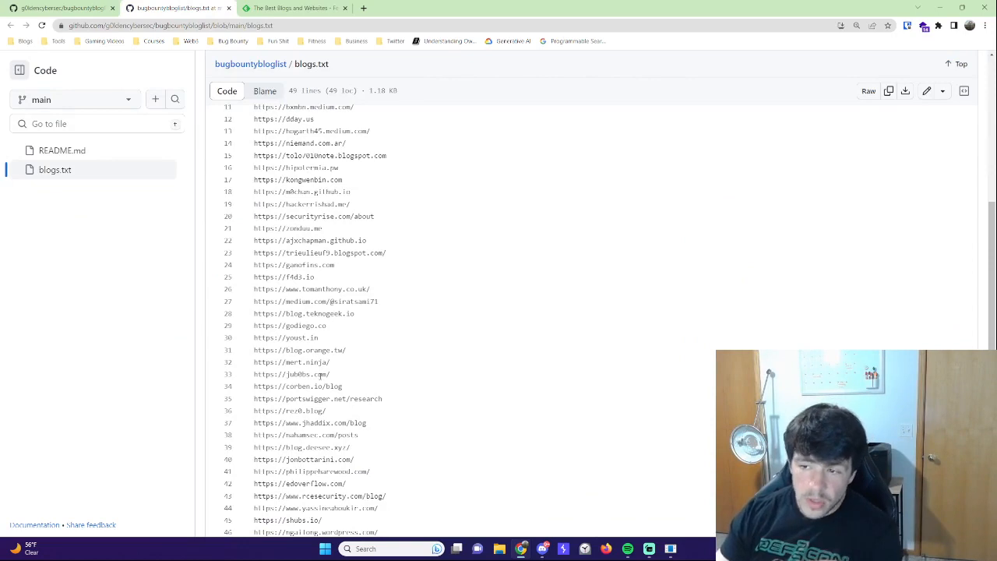
{"action": "left_click", "coordinate": [299, 7]}
{"action": "scroll", "coordinate": [404, 227], "scroll_direction": "down", "scroll_amount": 1}
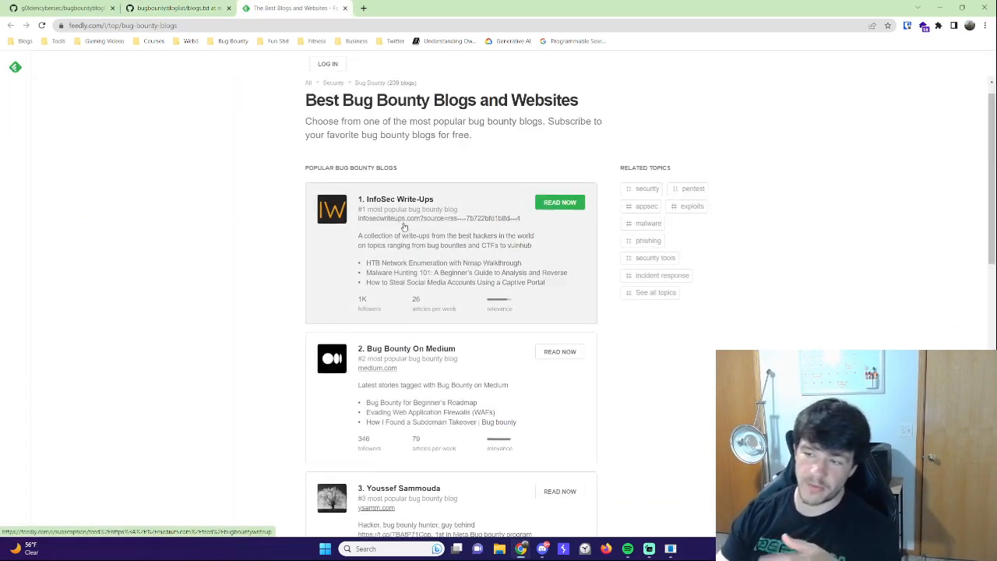
{"action": "scroll", "coordinate": [404, 226], "scroll_direction": "down", "scroll_amount": 1}
{"action": "scroll", "coordinate": [467, 335], "scroll_direction": "down", "scroll_amount": 2}
{"action": "scroll", "coordinate": [493, 371], "scroll_direction": "down", "scroll_amount": 1}
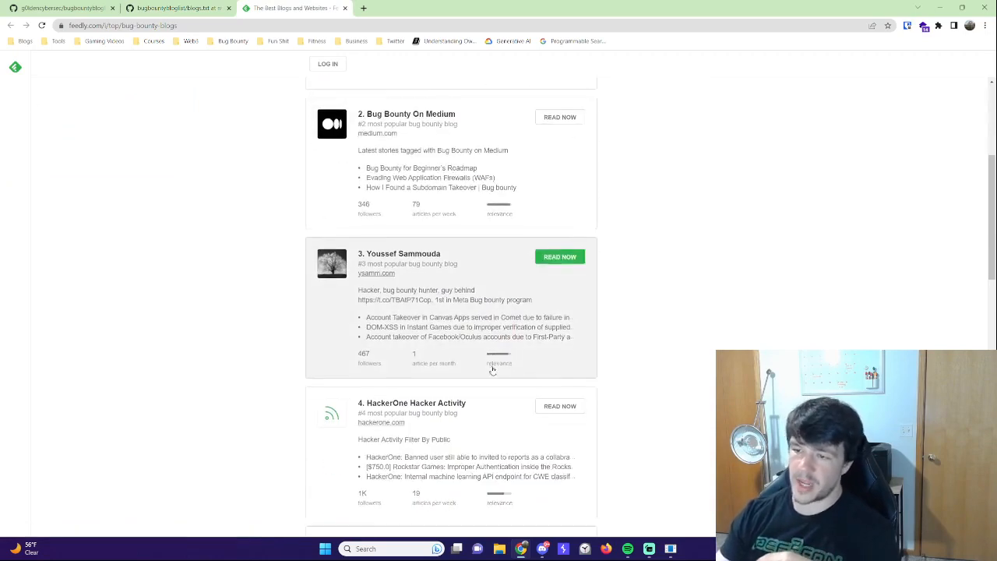
{"action": "scroll", "coordinate": [492, 371], "scroll_direction": "down", "scroll_amount": 2}
{"action": "scroll", "coordinate": [494, 363], "scroll_direction": "down", "scroll_amount": 2}
{"action": "scroll", "coordinate": [447, 333], "scroll_direction": "down", "scroll_amount": 1}
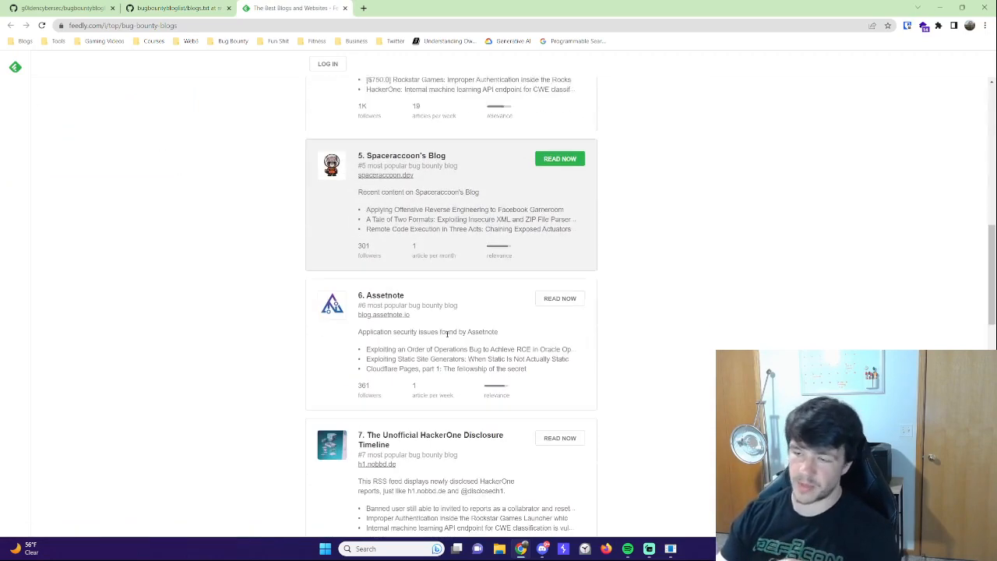
{"action": "scroll", "coordinate": [447, 333], "scroll_direction": "down", "scroll_amount": 1}
{"action": "scroll", "coordinate": [434, 314], "scroll_direction": "down", "scroll_amount": 3}
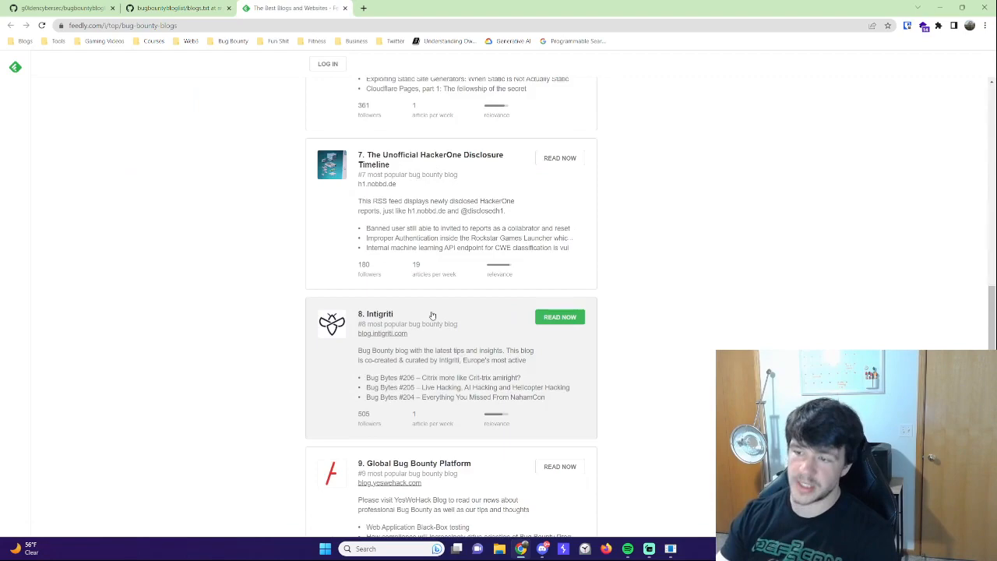
{"action": "scroll", "coordinate": [432, 315], "scroll_direction": "down", "scroll_amount": 1}
{"action": "scroll", "coordinate": [490, 323], "scroll_direction": "down", "scroll_amount": 2}
{"action": "scroll", "coordinate": [491, 323], "scroll_direction": "down", "scroll_amount": 2}
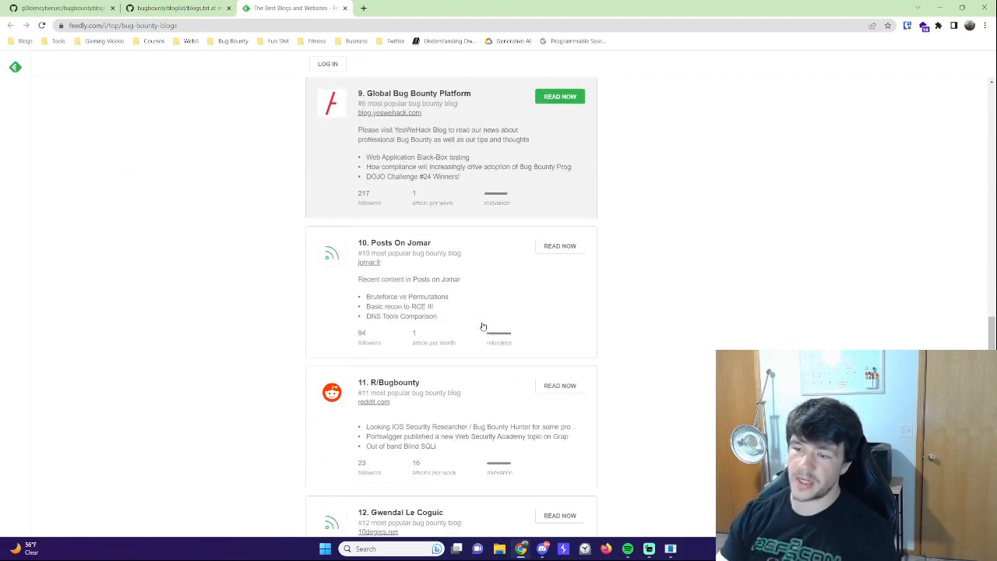
{"action": "scroll", "coordinate": [483, 335], "scroll_direction": "down", "scroll_amount": 2}
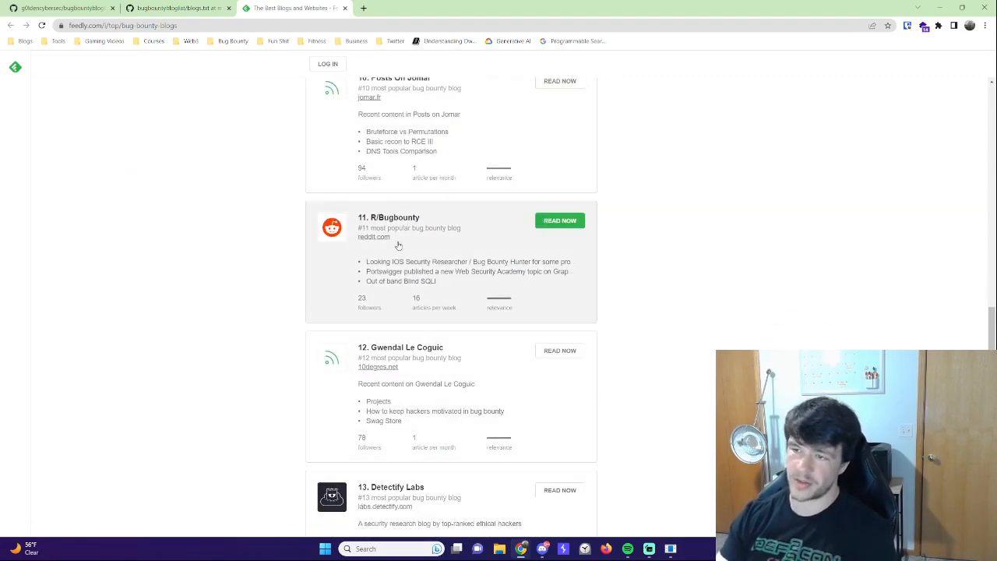
{"action": "scroll", "coordinate": [421, 249], "scroll_direction": "down", "scroll_amount": 1}
{"action": "scroll", "coordinate": [460, 407], "scroll_direction": "down", "scroll_amount": 2}
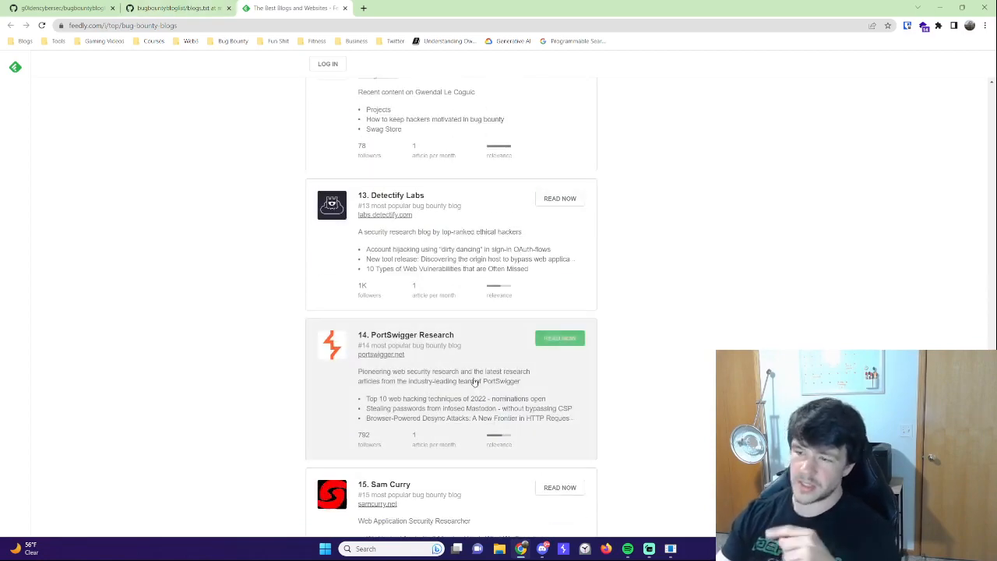
{"action": "scroll", "coordinate": [467, 382], "scroll_direction": "down", "scroll_amount": 2}
{"action": "scroll", "coordinate": [436, 413], "scroll_direction": "down", "scroll_amount": 2}
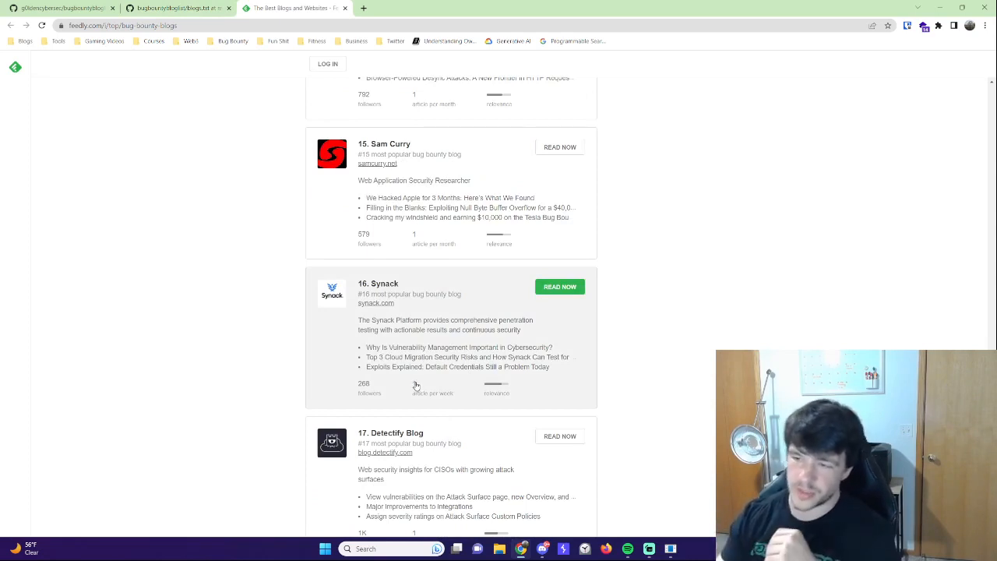
{"action": "scroll", "coordinate": [435, 341], "scroll_direction": "down", "scroll_amount": 2}
{"action": "scroll", "coordinate": [438, 366], "scroll_direction": "down", "scroll_amount": 3}
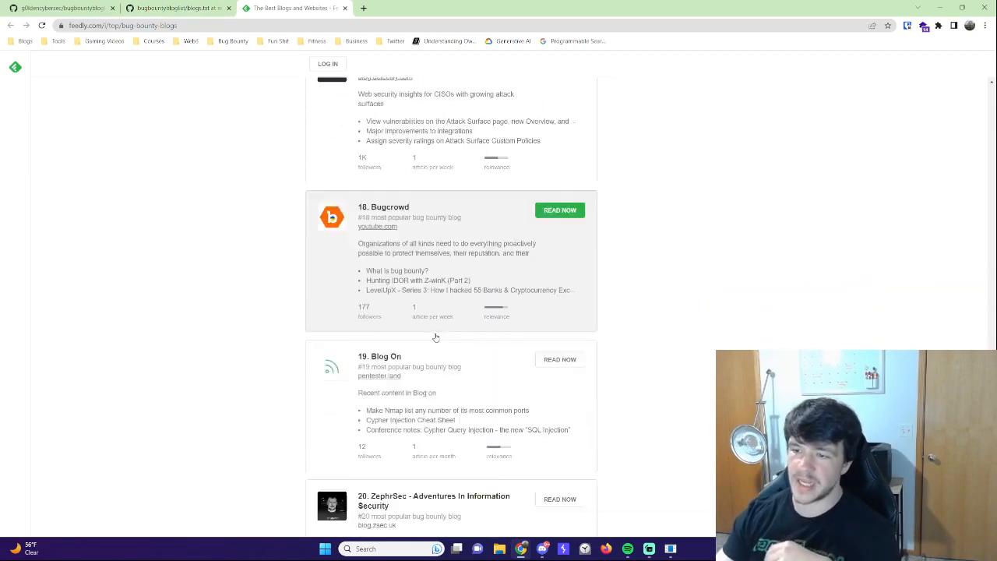
{"action": "scroll", "coordinate": [440, 399], "scroll_direction": "down", "scroll_amount": 1}
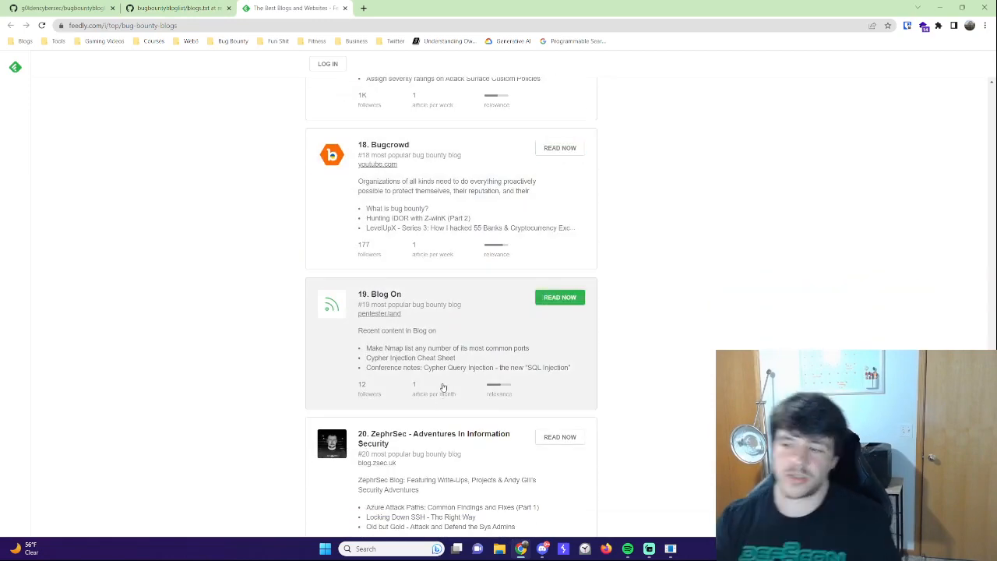
{"action": "key", "text": "ctrl+shift+Tab"}
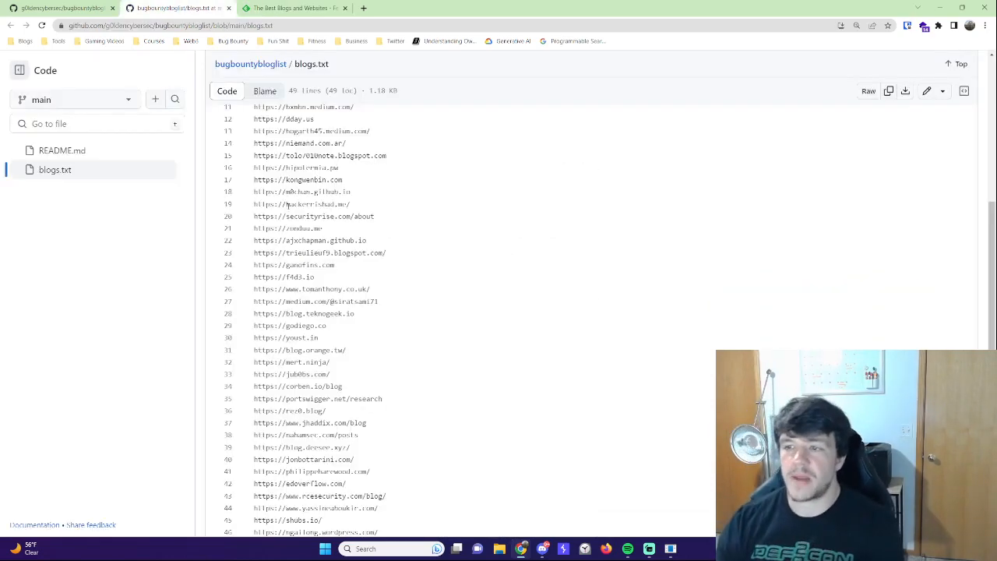
{"action": "scroll", "coordinate": [400, 289], "scroll_direction": "down", "scroll_amount": 2}
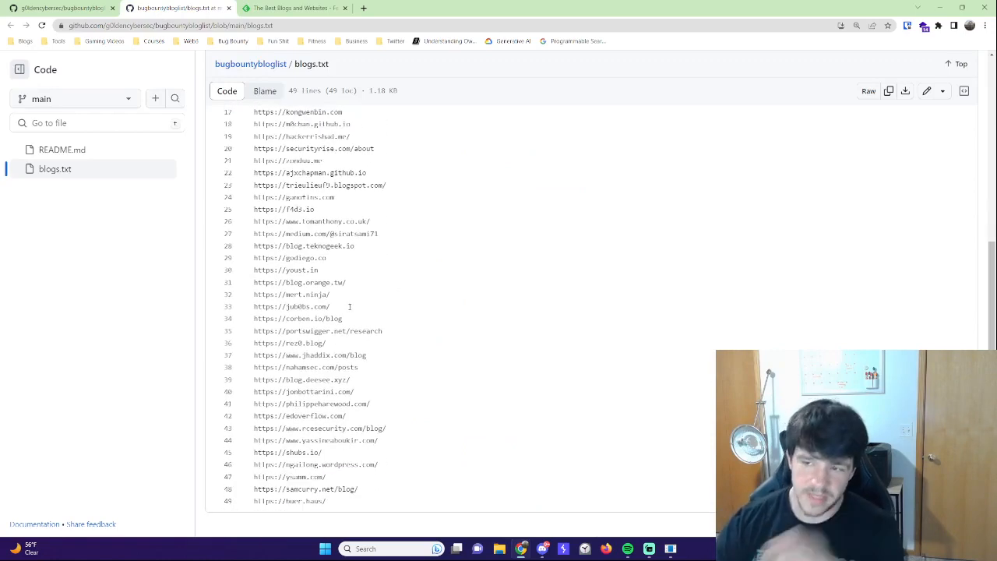
{"action": "scroll", "coordinate": [349, 306], "scroll_direction": "up", "scroll_amount": 3}
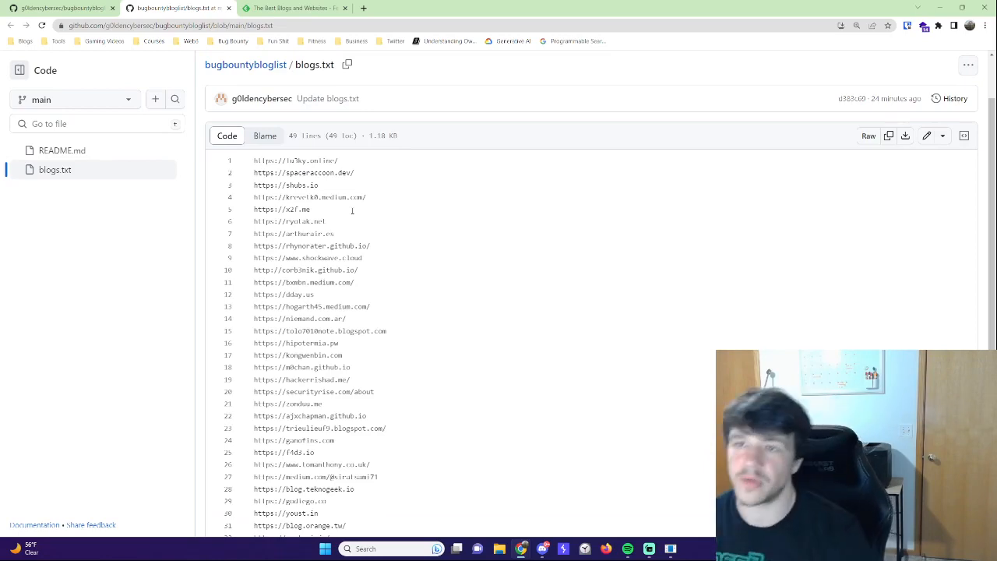
{"action": "key", "text": "ctrl+Tab"}
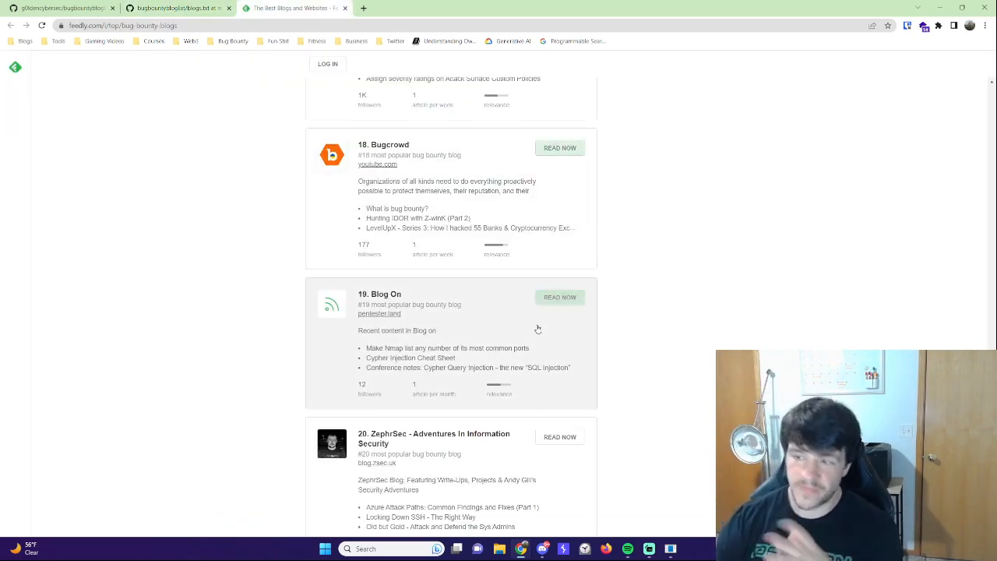
{"action": "scroll", "coordinate": [429, 290], "scroll_direction": "up", "scroll_amount": 3}
{"action": "scroll", "coordinate": [430, 290], "scroll_direction": "up", "scroll_amount": 5}
{"action": "scroll", "coordinate": [430, 290], "scroll_direction": "up", "scroll_amount": 5}
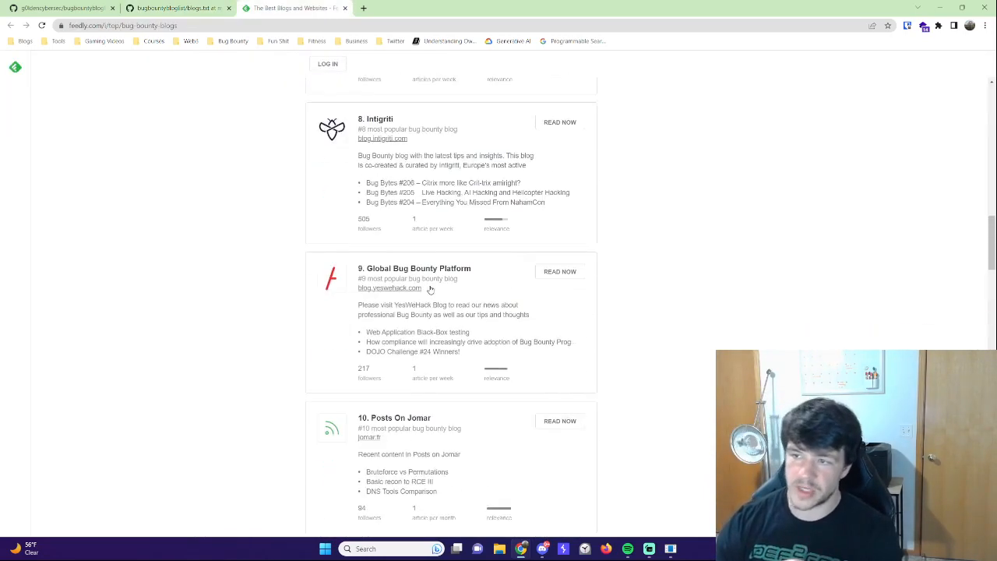
{"action": "scroll", "coordinate": [429, 290], "scroll_direction": "up", "scroll_amount": 4}
{"action": "scroll", "coordinate": [429, 290], "scroll_direction": "up", "scroll_amount": 5}
{"action": "scroll", "coordinate": [430, 290], "scroll_direction": "up", "scroll_amount": 4}
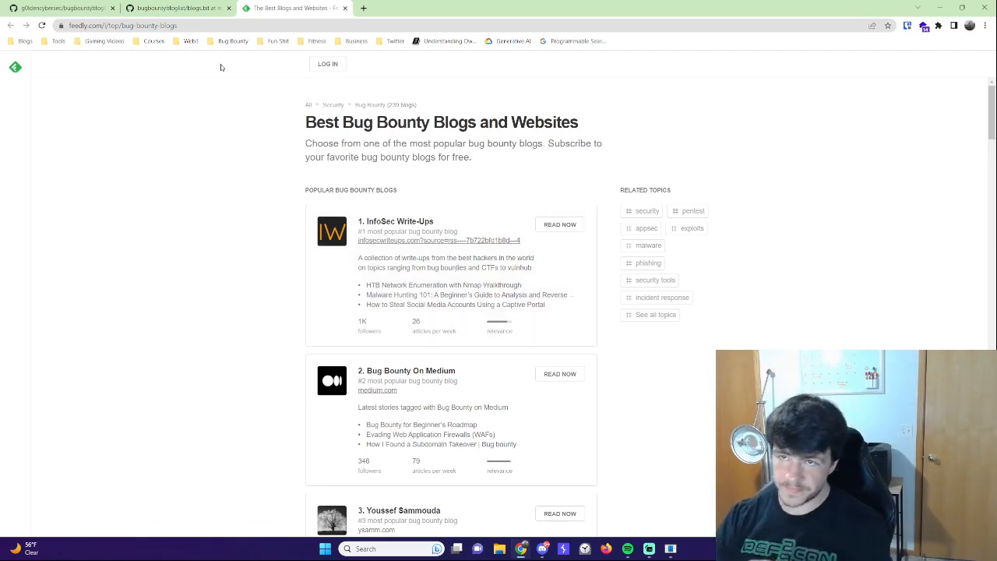
- From the README, open the nahamsec Resources-for-Beginner-Bug-Bounty-Hunters link in a new tab and view it
{"action": "left_click", "coordinate": [199, 7]}
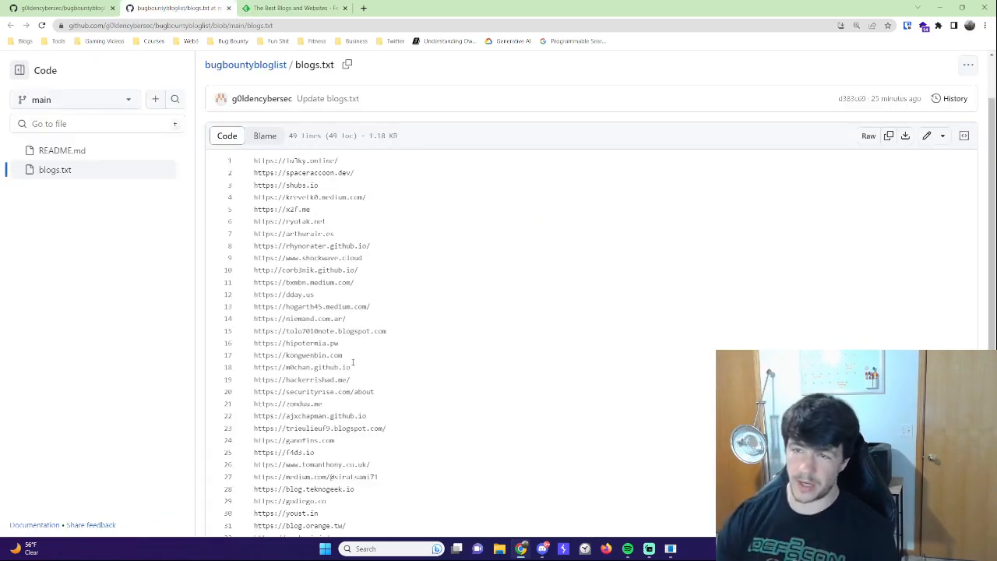
{"action": "left_click", "coordinate": [62, 7]}
{"action": "scroll", "coordinate": [386, 433], "scroll_direction": "down", "scroll_amount": 2}
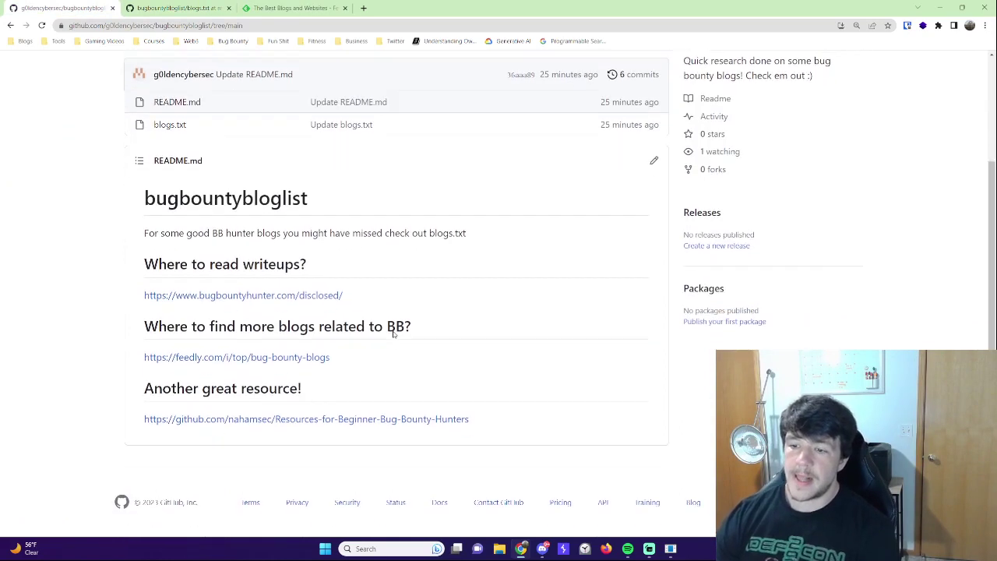
{"action": "right_click", "coordinate": [380, 418]}
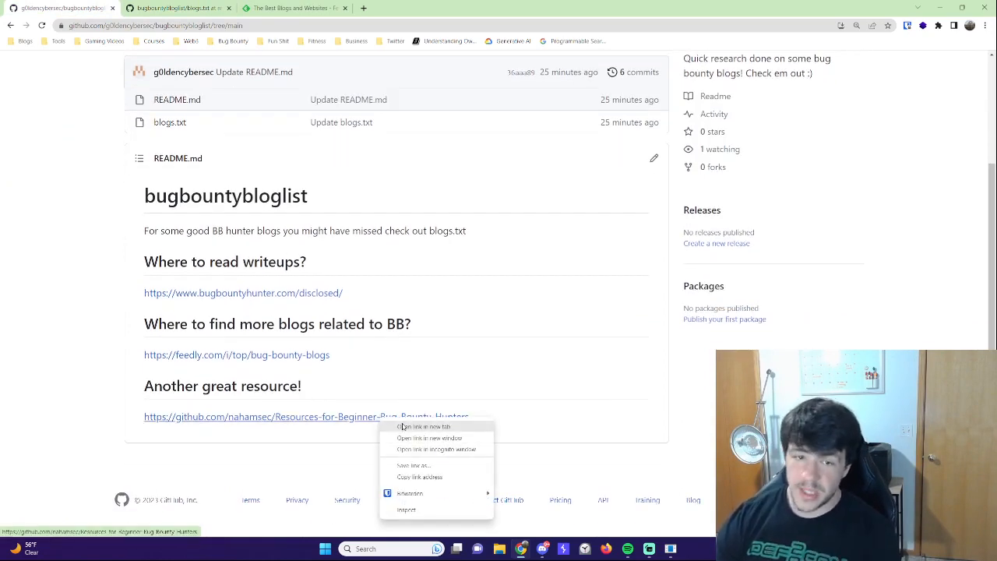
{"action": "left_click", "coordinate": [402, 427]}
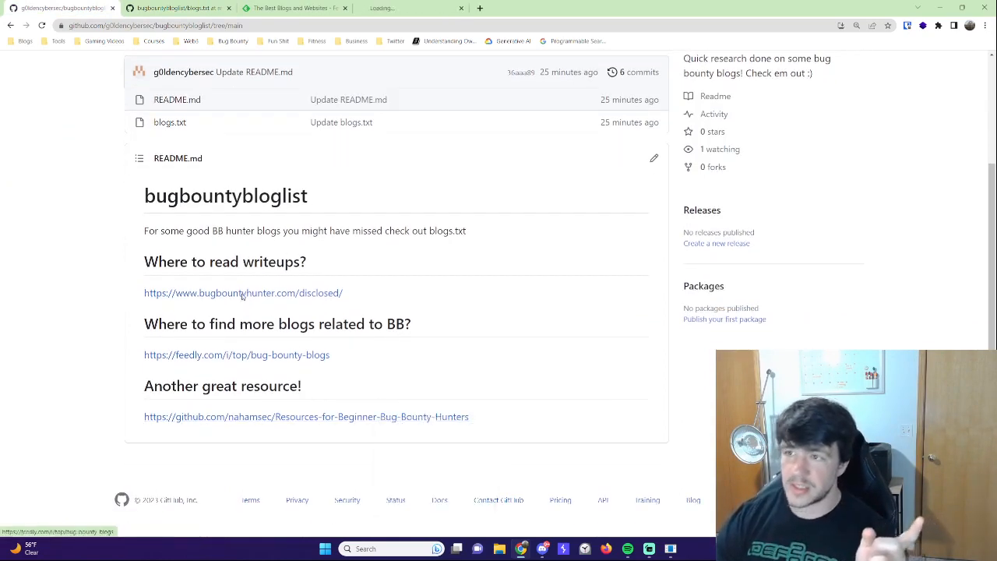
{"action": "left_click", "coordinate": [402, 7]}
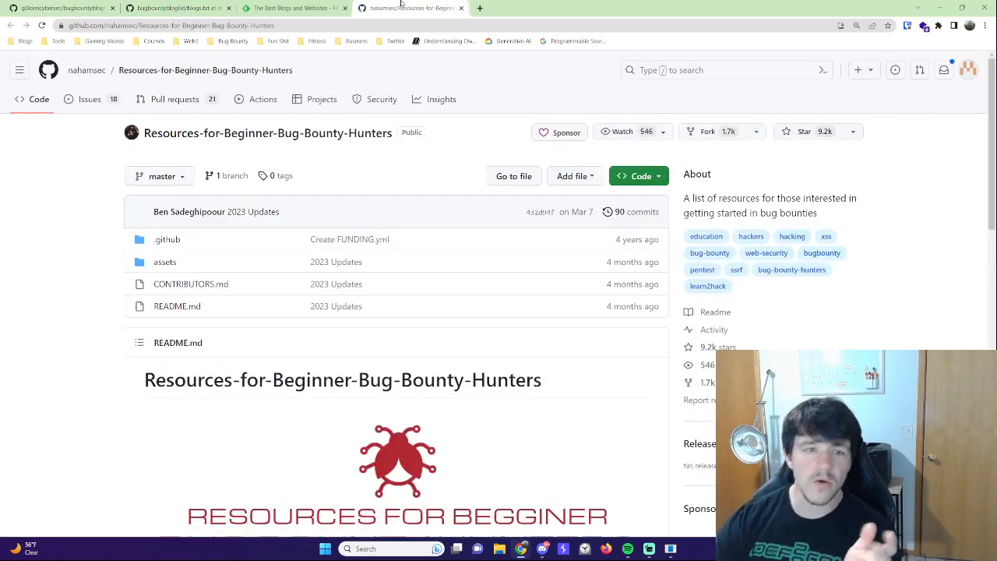
{"action": "scroll", "coordinate": [273, 312], "scroll_direction": "down", "scroll_amount": 2}
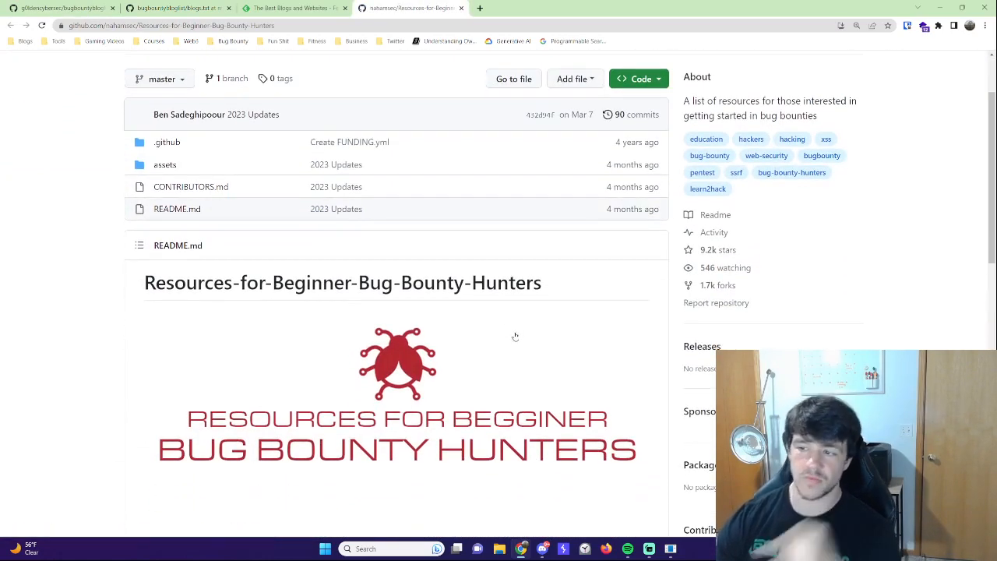
{"action": "scroll", "coordinate": [471, 344], "scroll_direction": "up", "scroll_amount": 2}
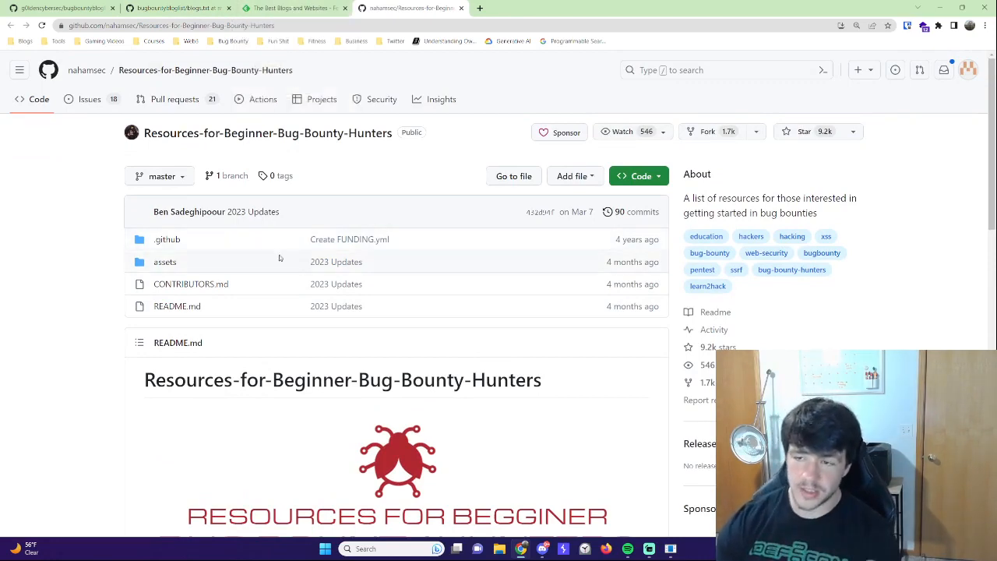
{"action": "scroll", "coordinate": [358, 321], "scroll_direction": "down", "scroll_amount": 3}
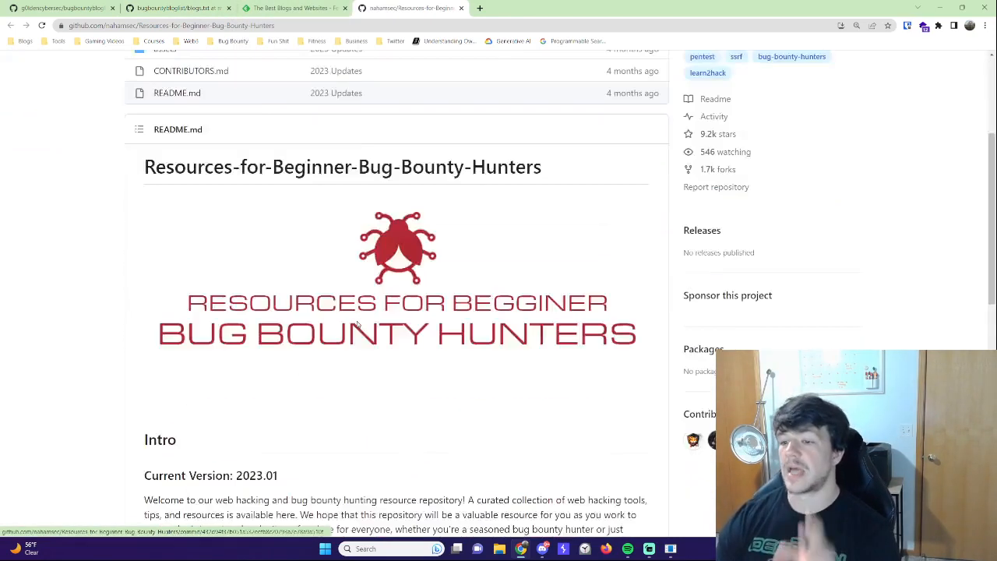
{"action": "scroll", "coordinate": [358, 321], "scroll_direction": "down", "scroll_amount": 3}
{"action": "scroll", "coordinate": [359, 320], "scroll_direction": "down", "scroll_amount": 3}
{"action": "scroll", "coordinate": [358, 321], "scroll_direction": "down", "scroll_amount": 2}
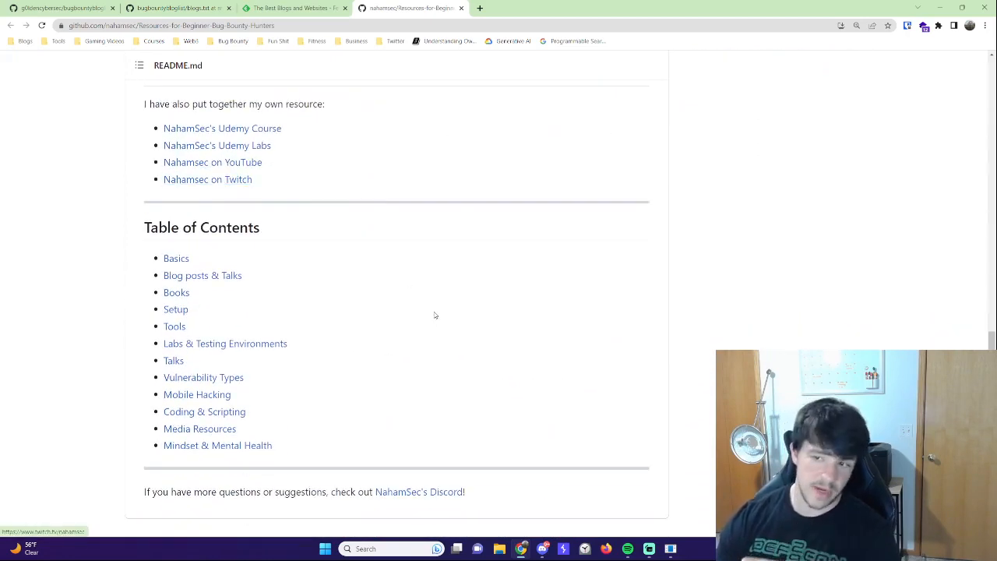
{"action": "scroll", "coordinate": [436, 343], "scroll_direction": "down", "scroll_amount": 2}
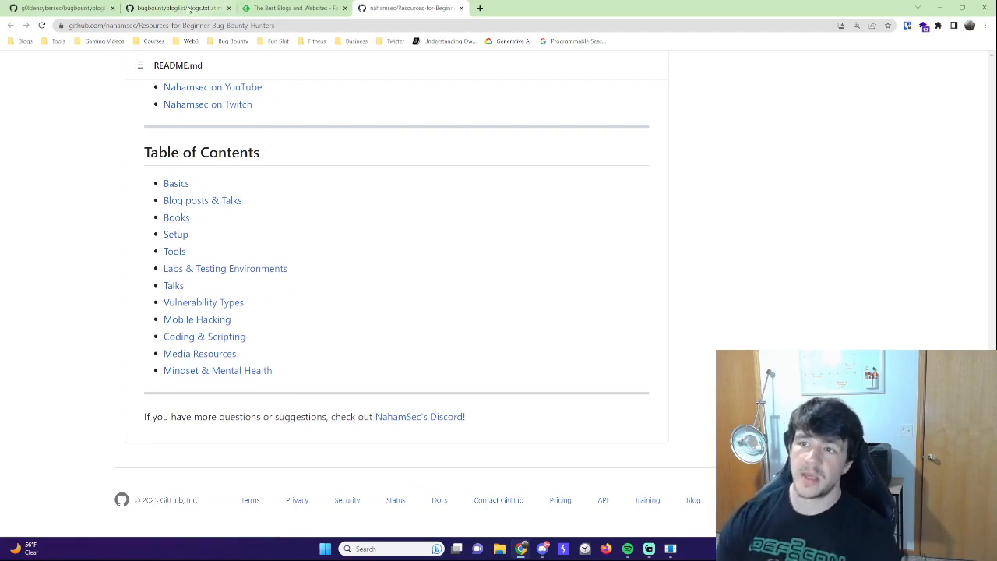
- Glance between the resources repository and blogs.txt, ending on the blogs.txt list
{"action": "left_click", "coordinate": [192, 8]}
{"action": "left_click", "coordinate": [405, 8]}
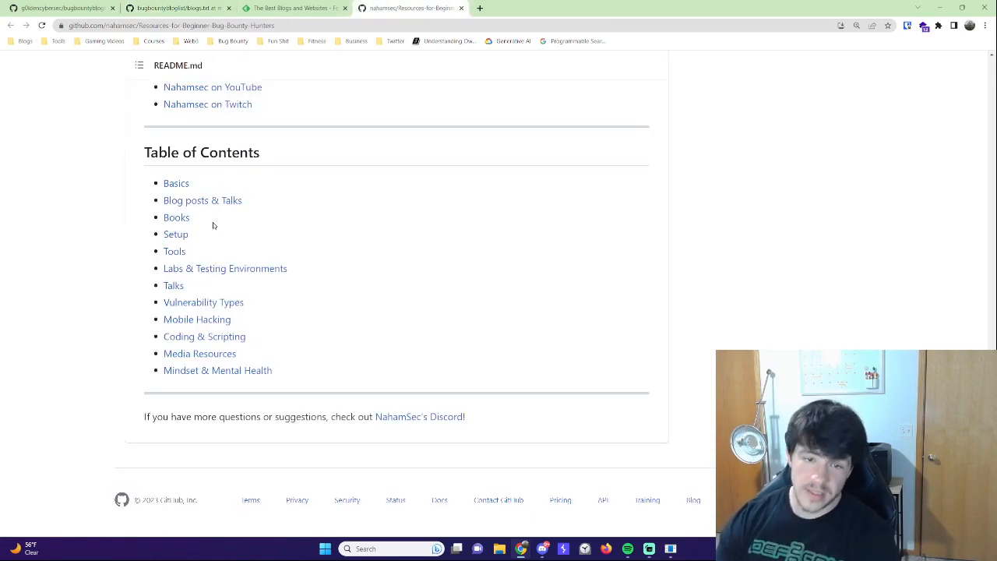
{"action": "left_click", "coordinate": [183, 6]}
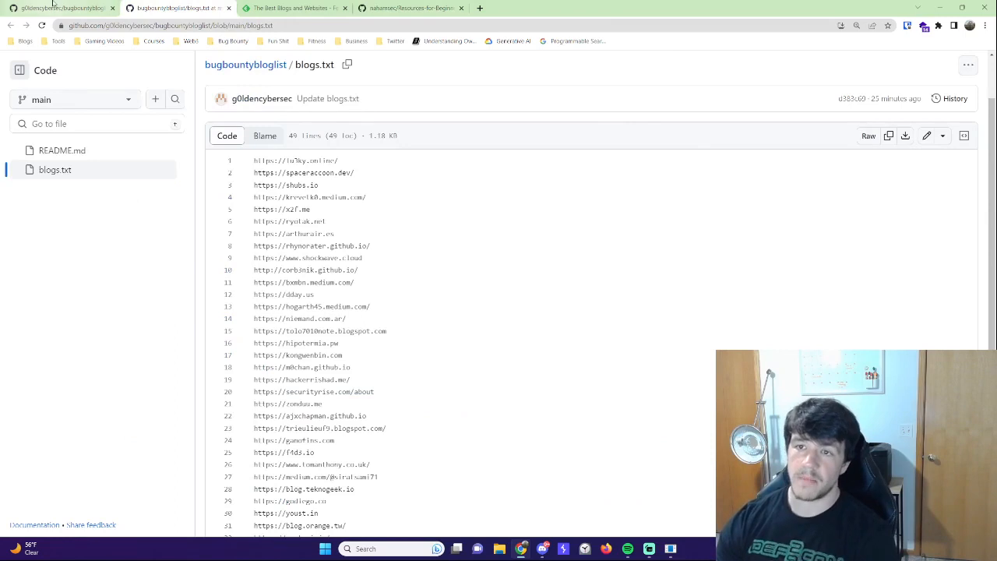
- Revisit the bugbountybloglist README, then browse the nahamsec resources README and table of contents
{"action": "key", "text": "ctrl+shift+Tab"}
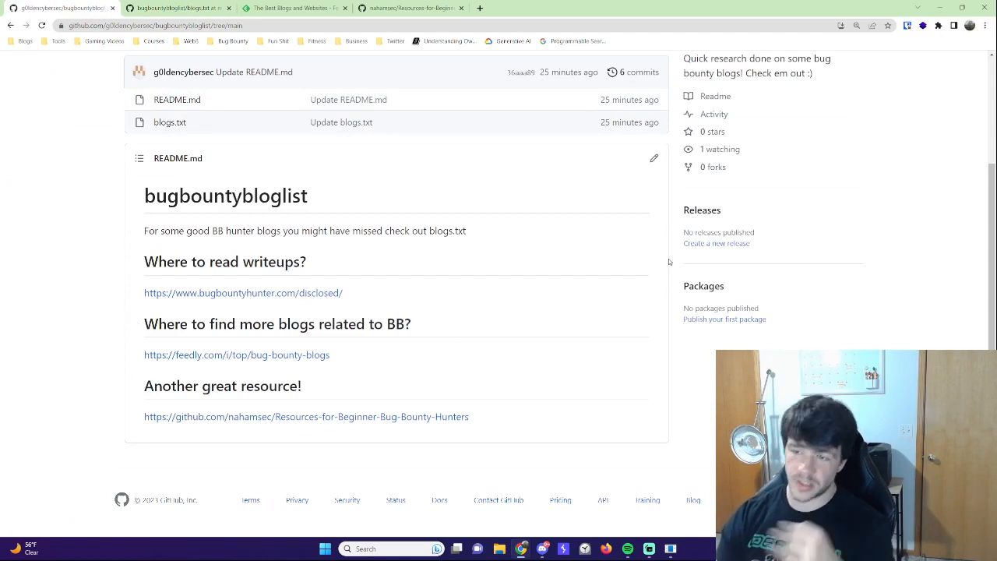
{"action": "scroll", "coordinate": [318, 316], "scroll_direction": "up", "scroll_amount": 3}
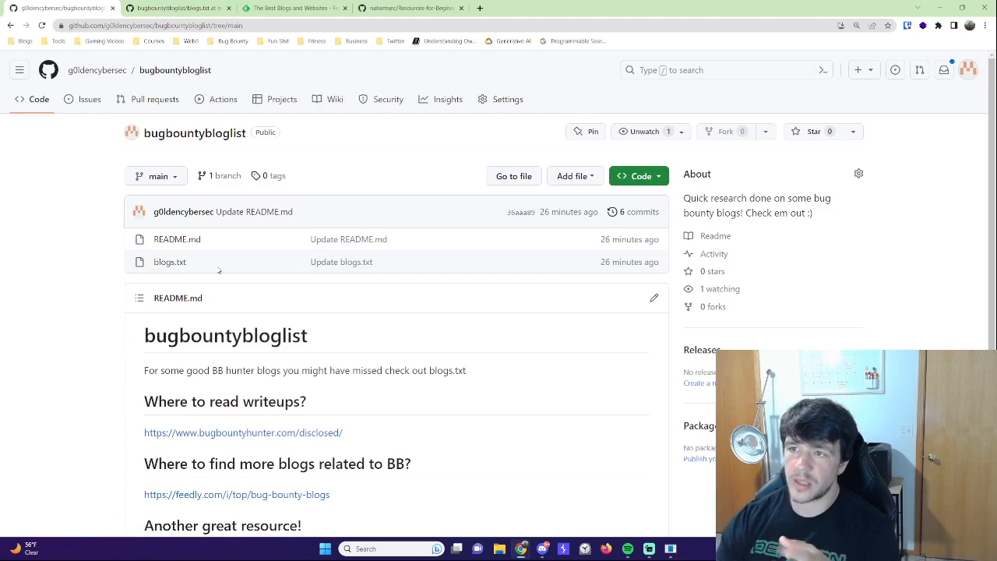
{"action": "left_click", "coordinate": [424, 10]}
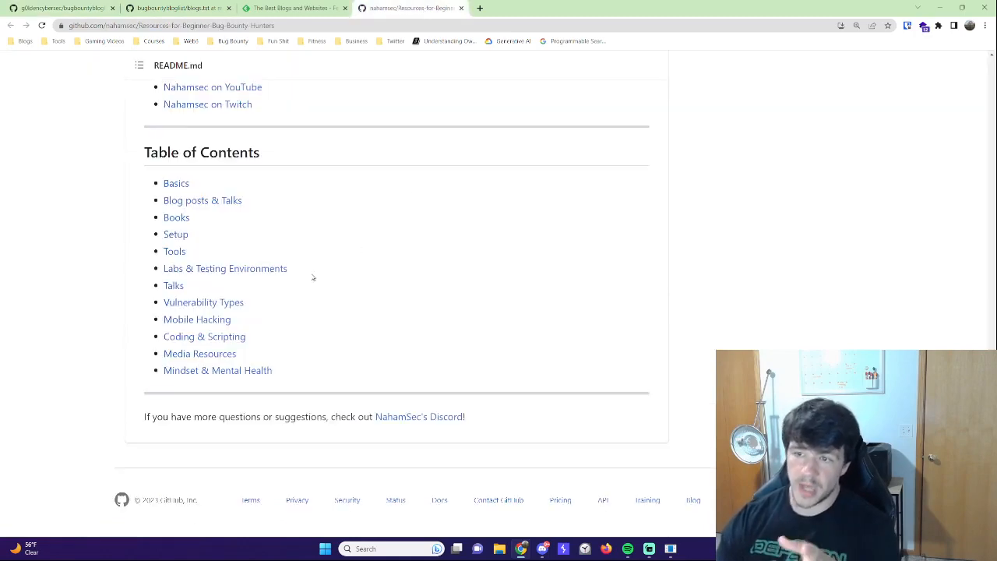
{"action": "scroll", "coordinate": [313, 277], "scroll_direction": "up", "scroll_amount": 3}
{"action": "scroll", "coordinate": [313, 277], "scroll_direction": "up", "scroll_amount": 6}
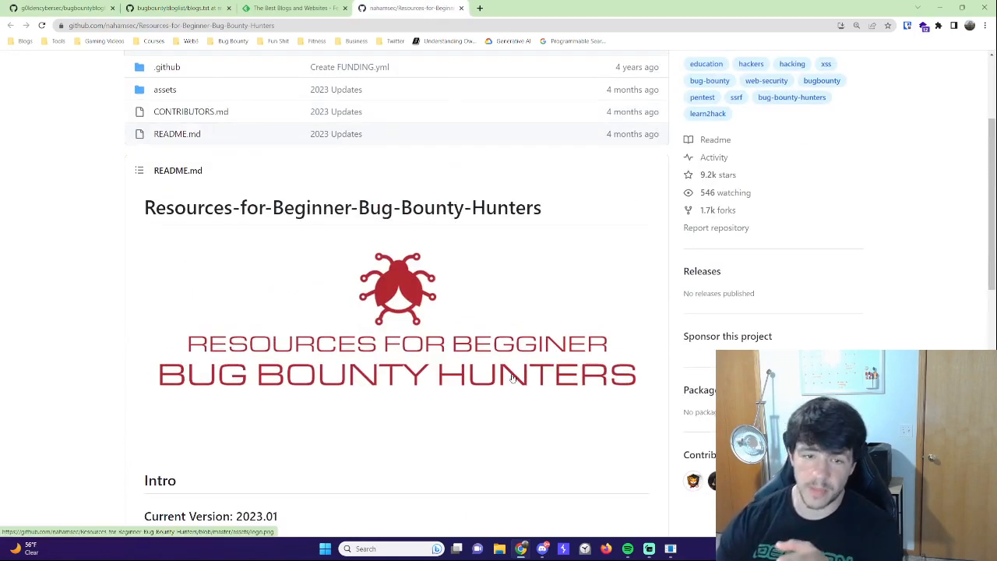
{"action": "scroll", "coordinate": [511, 377], "scroll_direction": "up", "scroll_amount": 2}
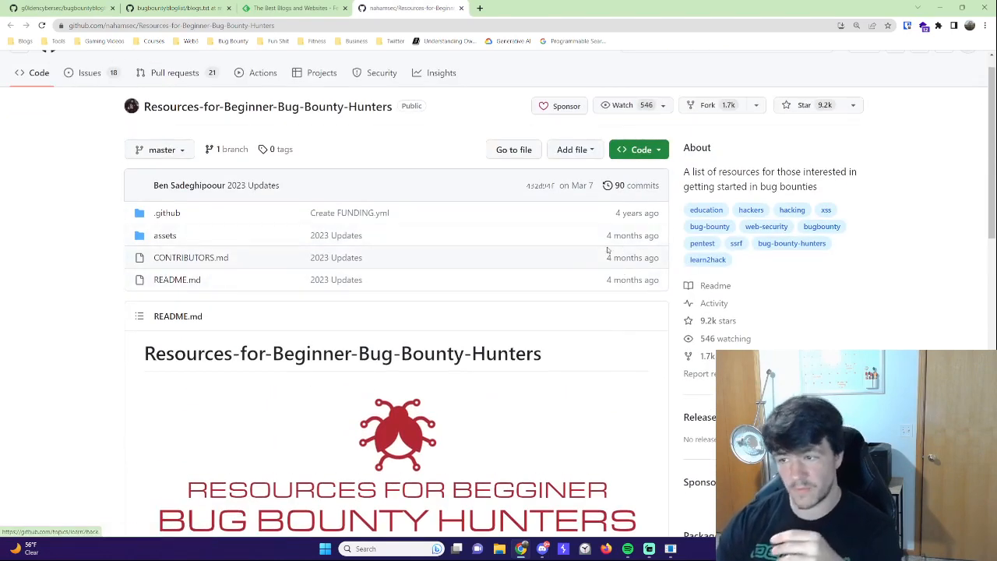
{"action": "scroll", "coordinate": [342, 399], "scroll_direction": "down", "scroll_amount": 2}
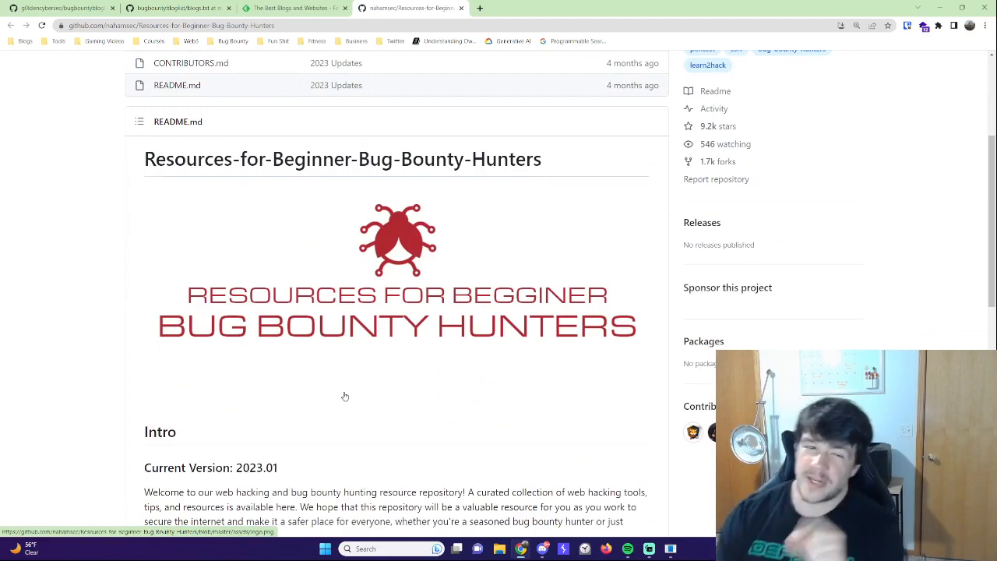
{"action": "scroll", "coordinate": [273, 362], "scroll_direction": "up", "scroll_amount": 1}
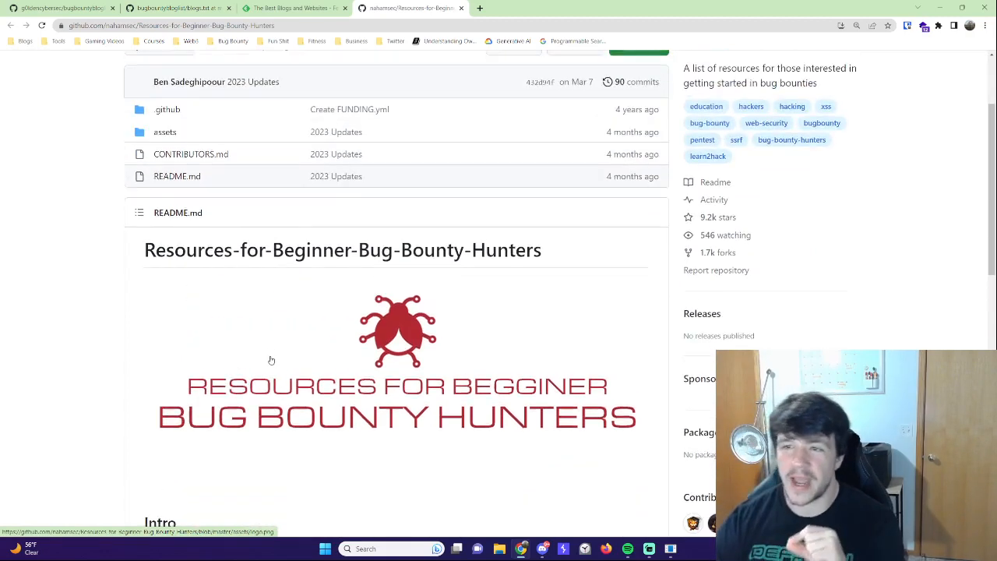
{"action": "scroll", "coordinate": [272, 360], "scroll_direction": "down", "scroll_amount": 2}
{"action": "scroll", "coordinate": [272, 438], "scroll_direction": "down", "scroll_amount": 3}
{"action": "scroll", "coordinate": [233, 412], "scroll_direction": "down", "scroll_amount": 2}
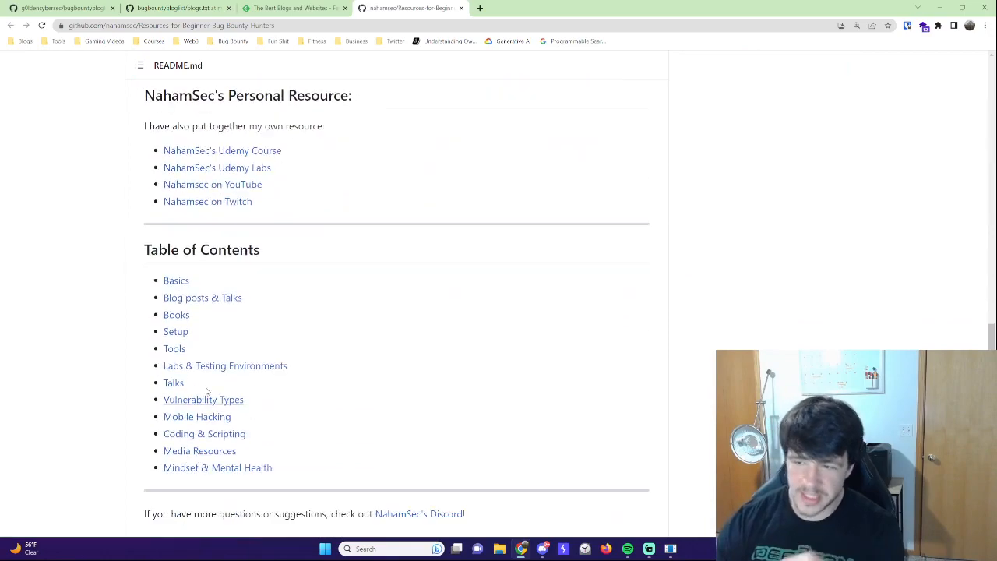
{"action": "scroll", "coordinate": [383, 350], "scroll_direction": "up", "scroll_amount": 1}
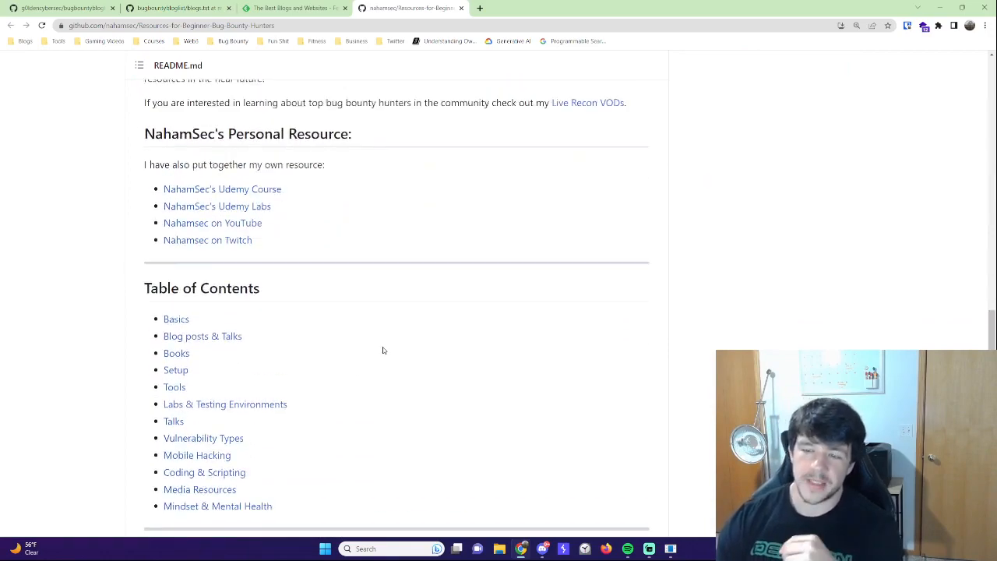
{"action": "scroll", "coordinate": [355, 376], "scroll_direction": "up", "scroll_amount": 2}
{"action": "scroll", "coordinate": [354, 378], "scroll_direction": "up", "scroll_amount": 2}
{"action": "scroll", "coordinate": [349, 379], "scroll_direction": "up", "scroll_amount": 2}
{"action": "scroll", "coordinate": [350, 378], "scroll_direction": "up", "scroll_amount": 2}
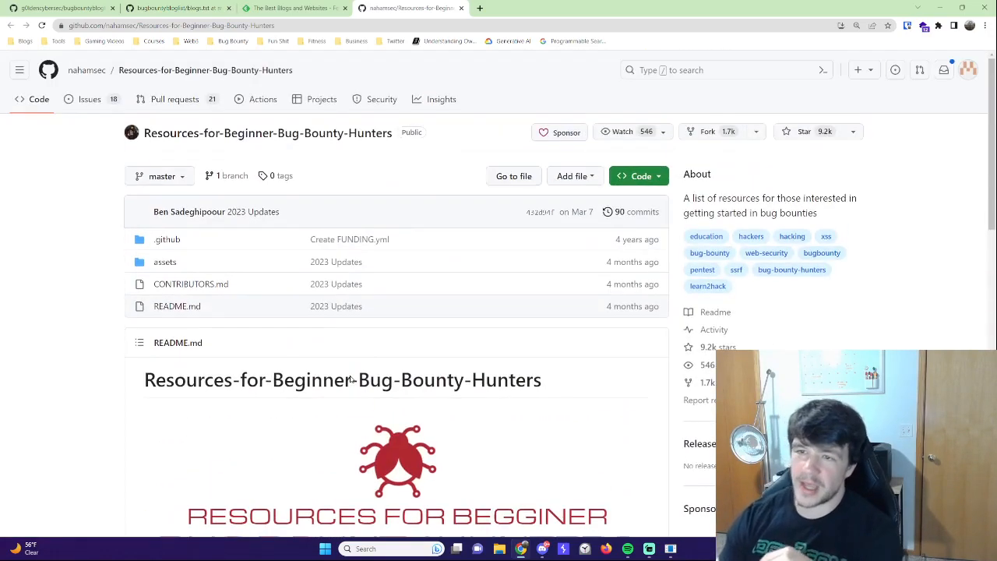
- Close the three other tabs so only the bugbountybloglist repository remains open
{"action": "left_click", "coordinate": [40, 5]}
{"action": "left_click", "coordinate": [462, 8]}
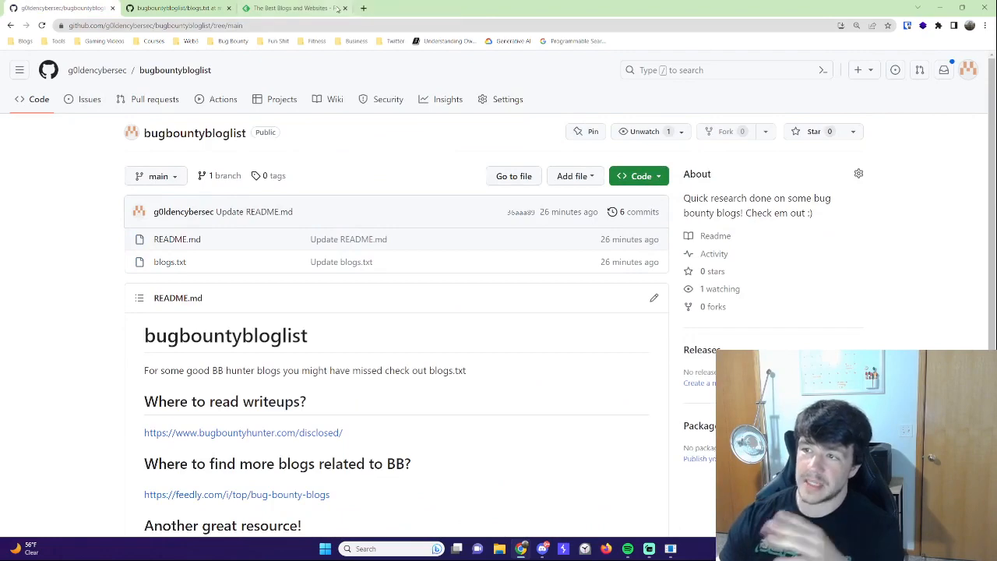
{"action": "left_click", "coordinate": [345, 8]}
{"action": "left_click", "coordinate": [228, 8]}
{"action": "scroll", "coordinate": [270, 300], "scroll_direction": "down", "scroll_amount": 1}
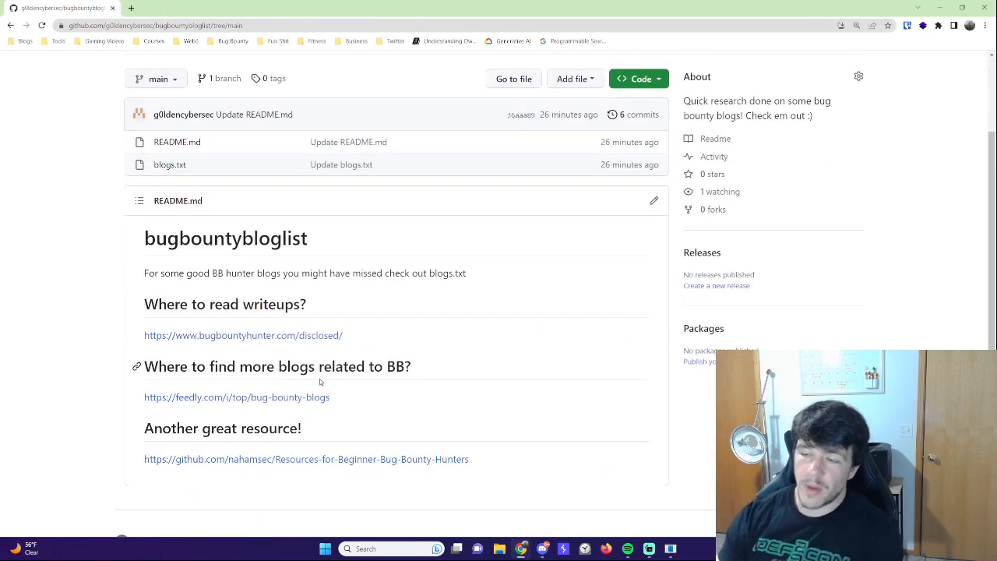
{"action": "scroll", "coordinate": [485, 379], "scroll_direction": "up", "scroll_amount": 1}
{"action": "scroll", "coordinate": [481, 374], "scroll_direction": "down", "scroll_amount": 1}
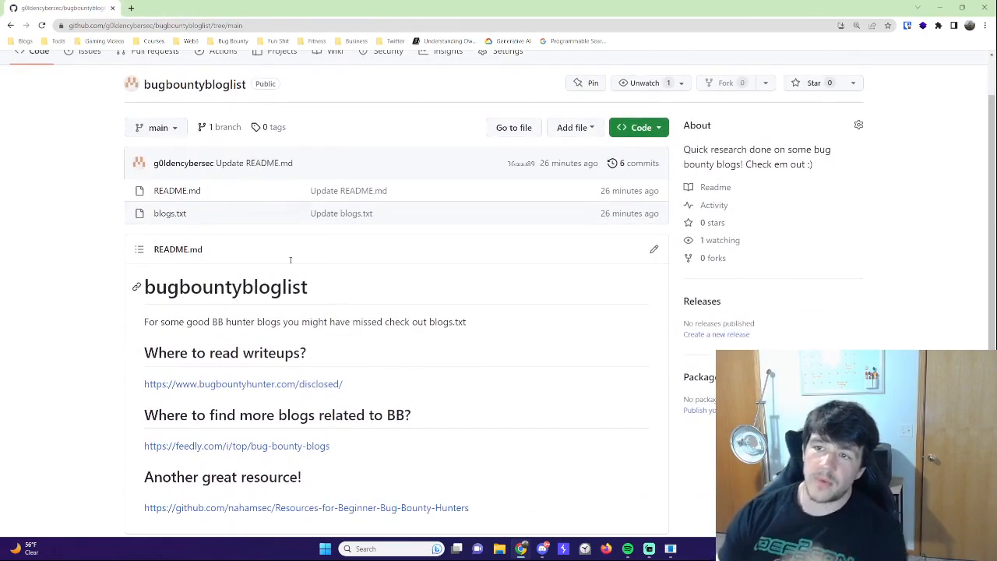